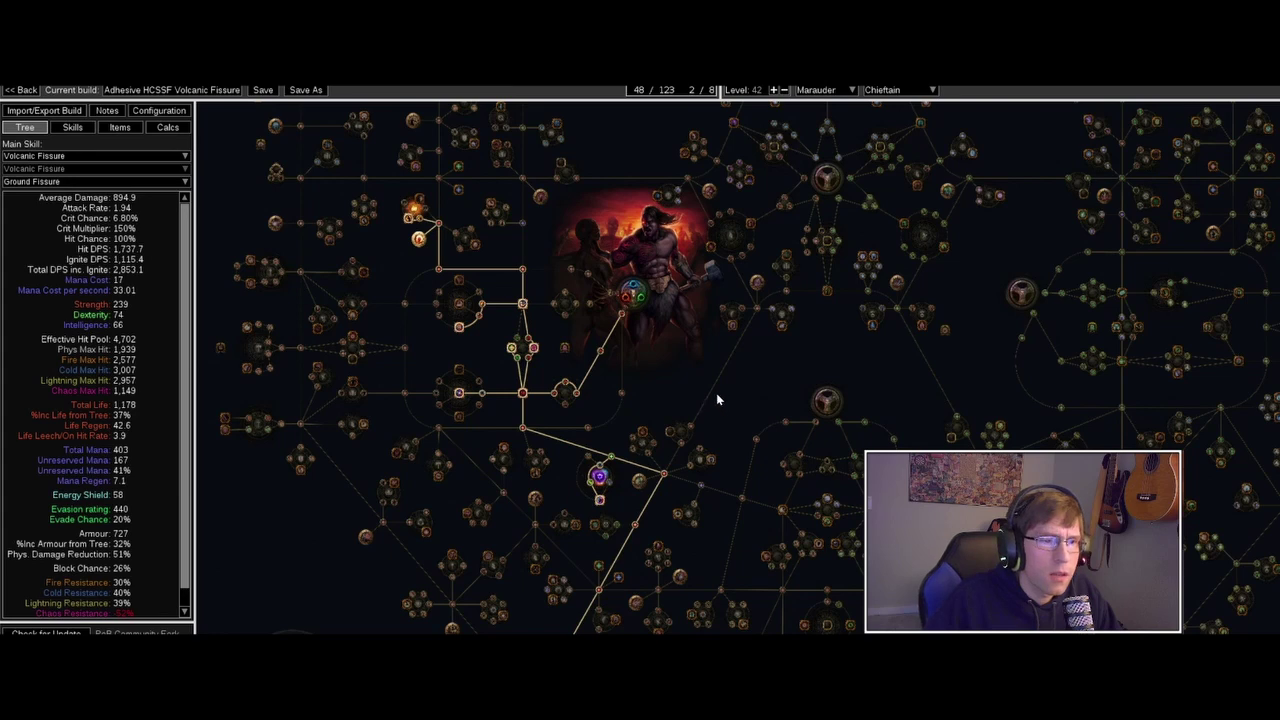
Step: Examine the Marauder tree's allocated fire damage nodes and the Chieftain ascendancy's Ngamahu, Flame's Advance node
scroll(716, 393, up, 1)
scroll(719, 385, down, 1)
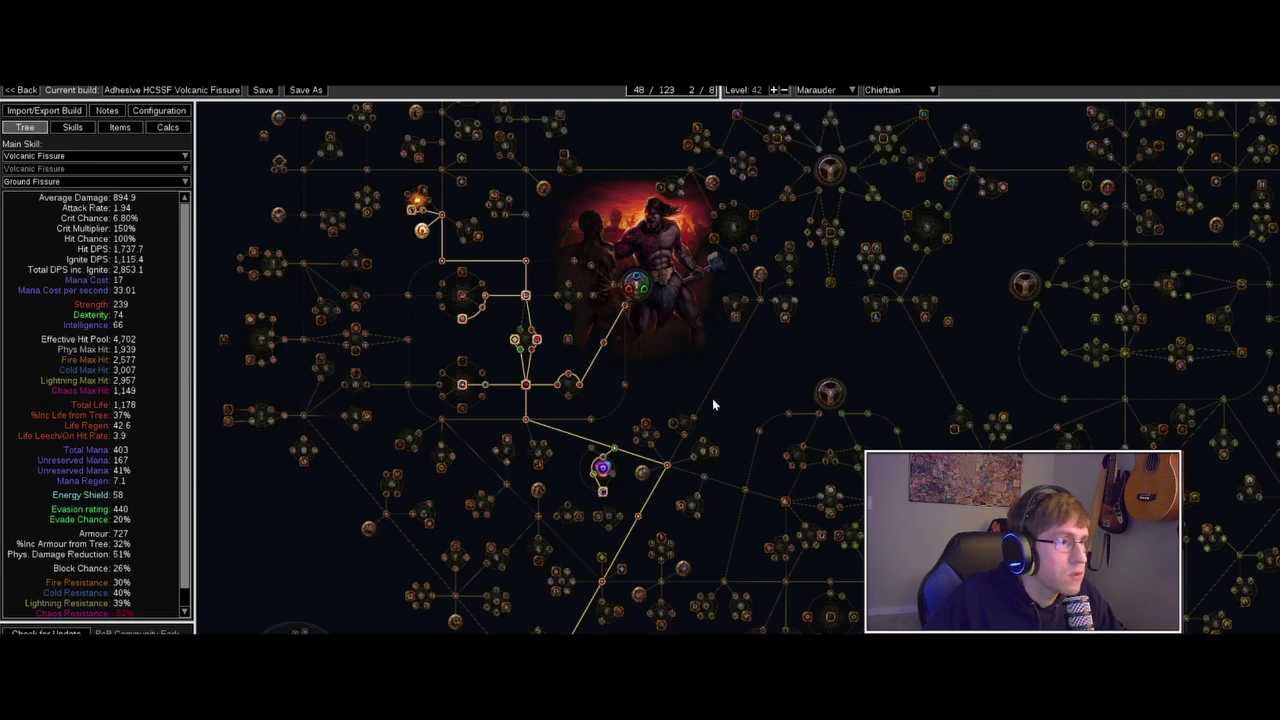
scroll(712, 398, down, 1)
scroll(782, 407, up, 1)
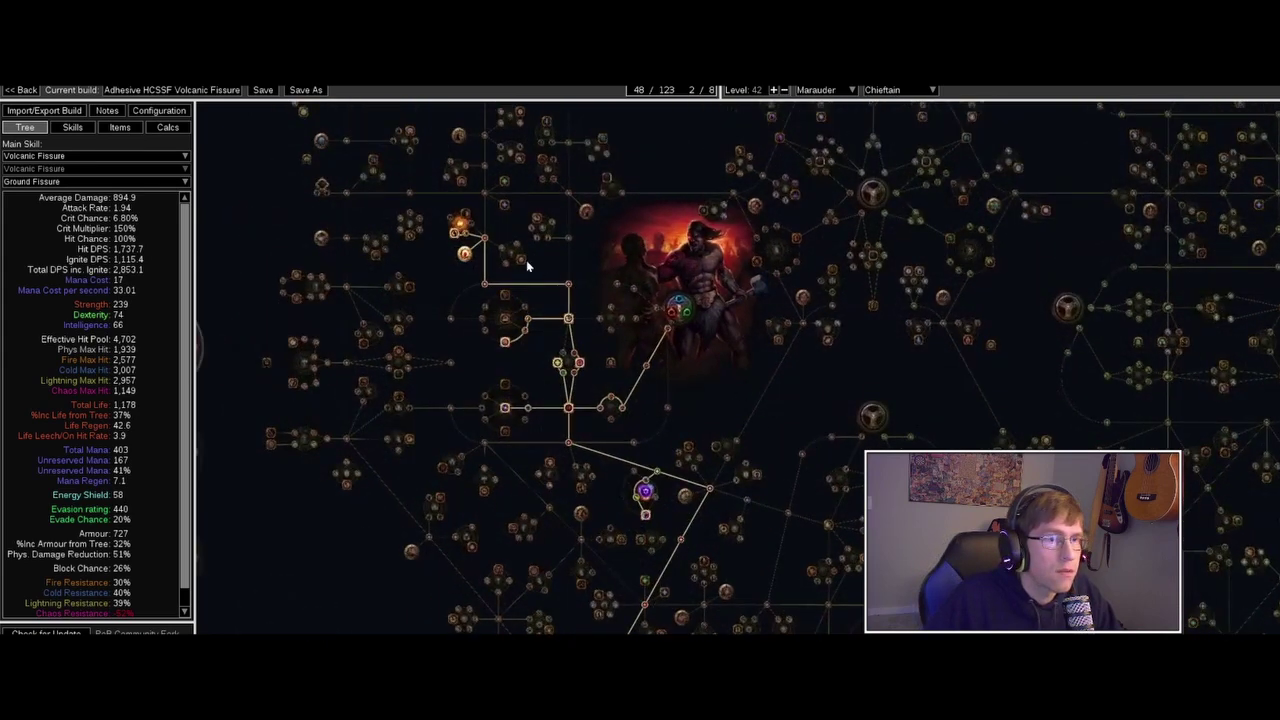
mouse_move(465, 254)
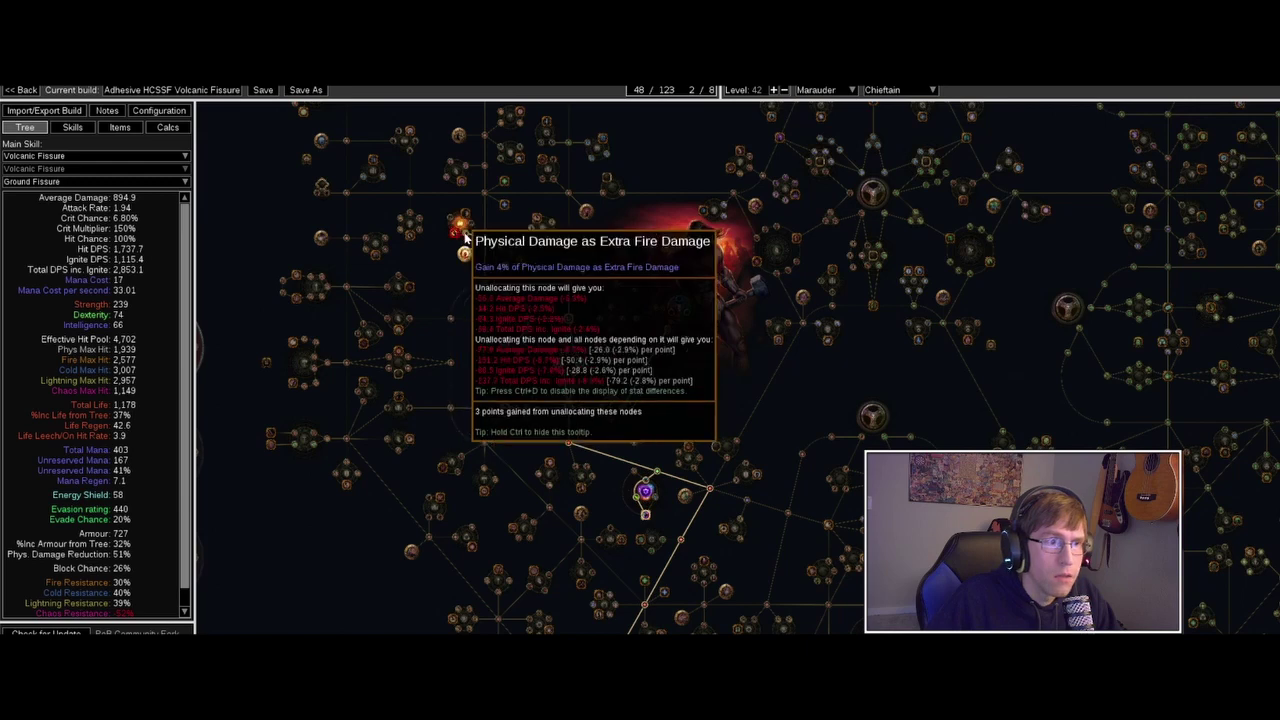
drag(443, 257, 437, 314)
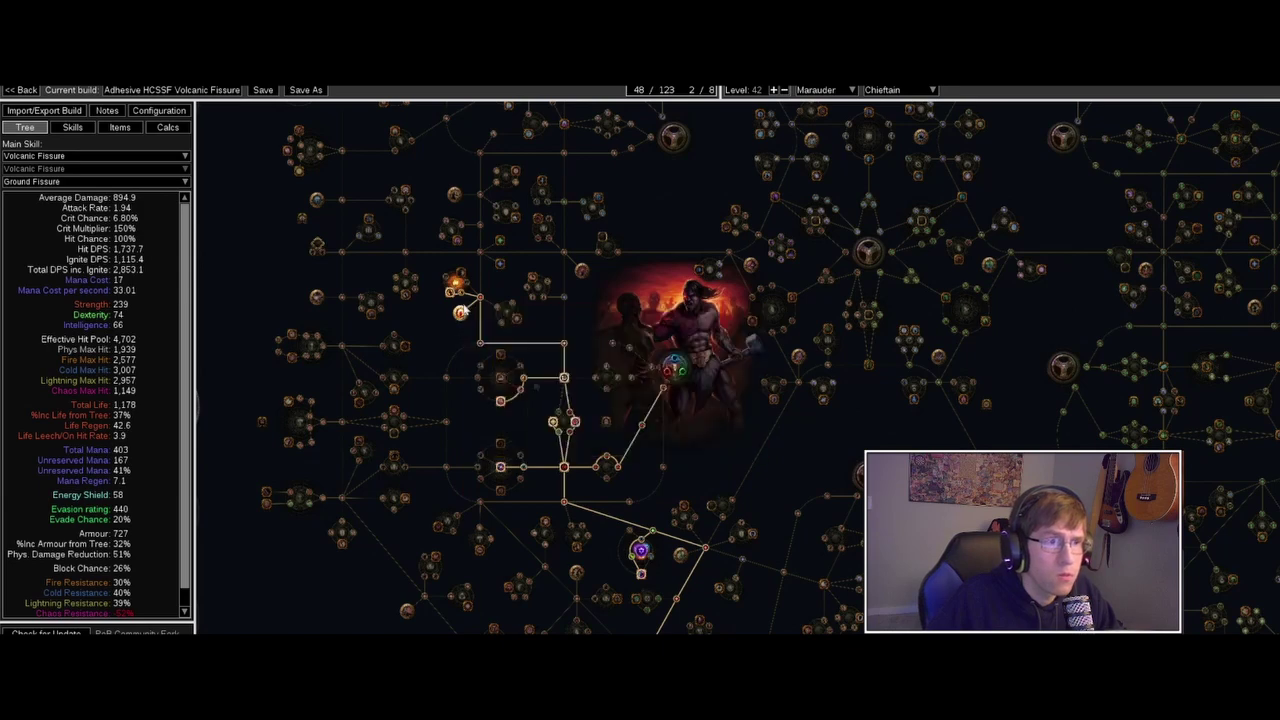
drag(715, 442, 726, 222)
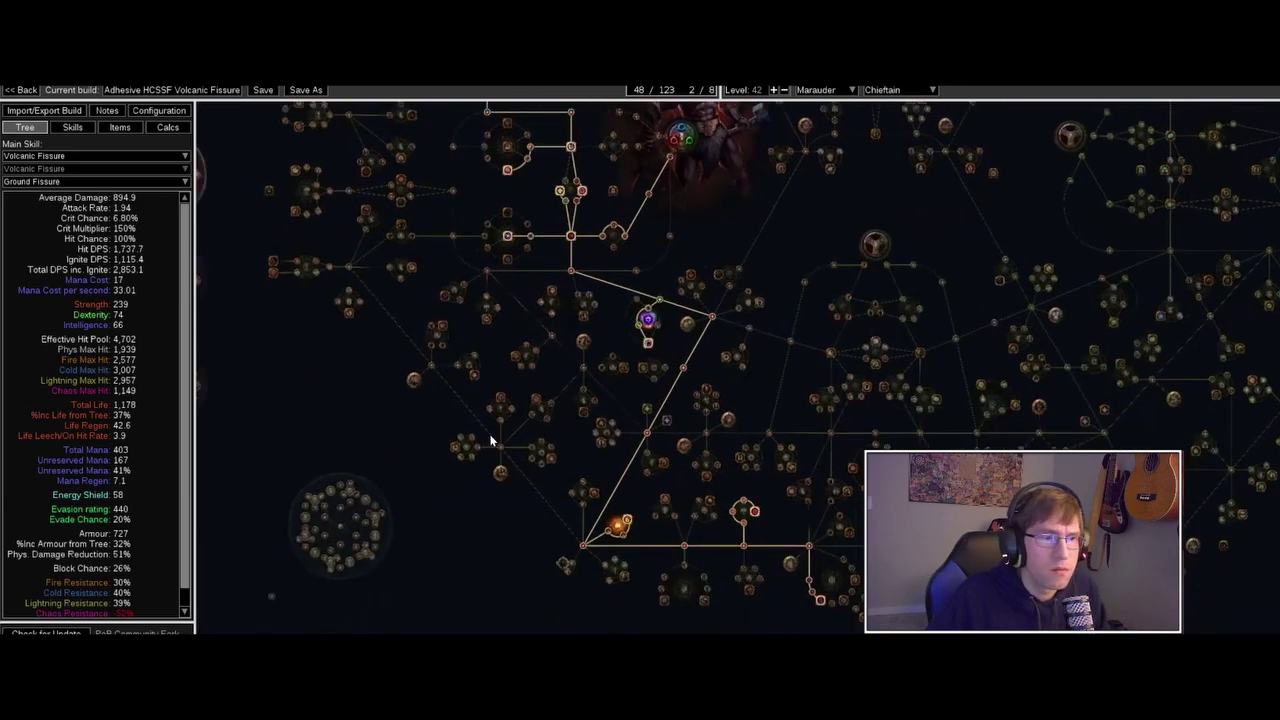
drag(472, 548, 363, 289)
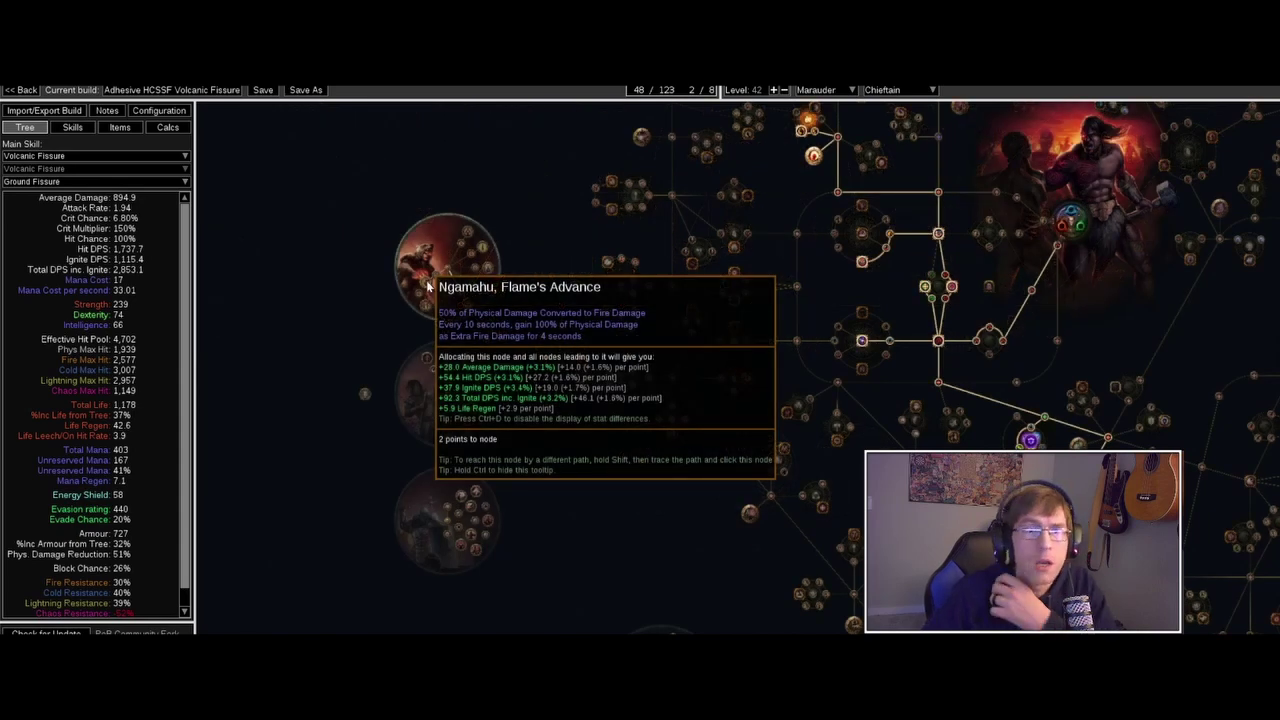
drag(777, 206, 585, 404)
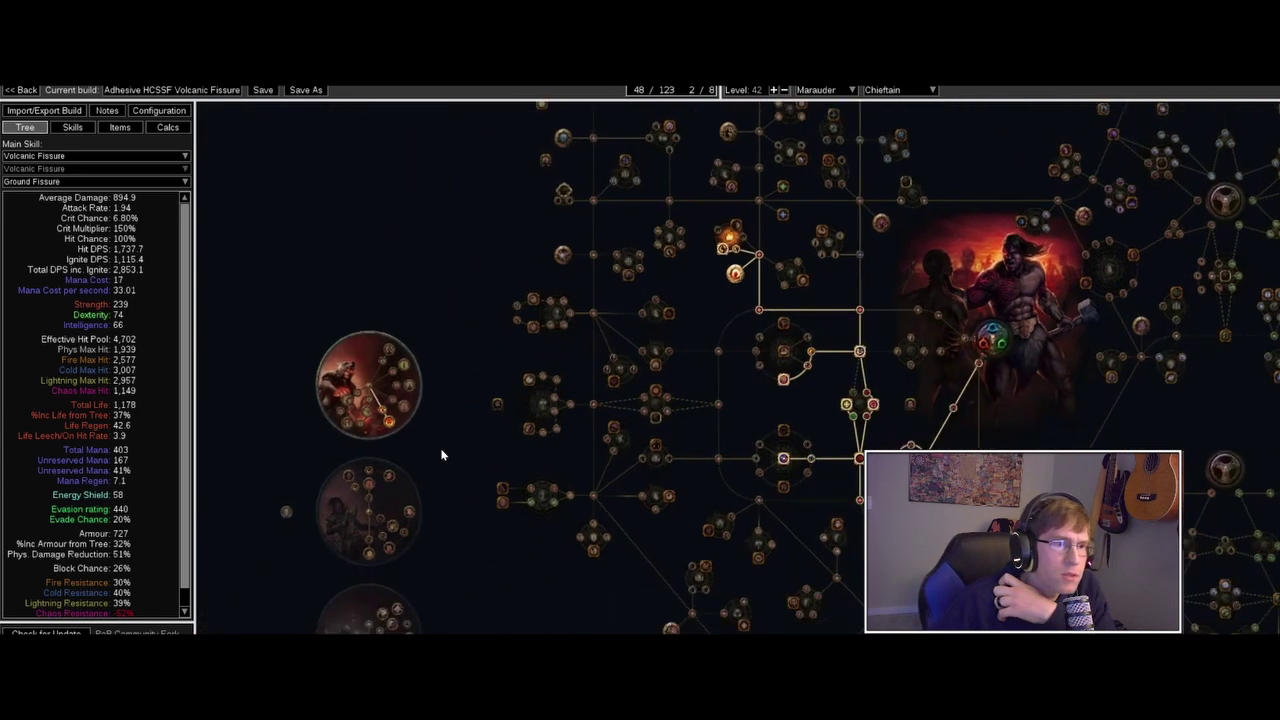
mouse_move(392, 425)
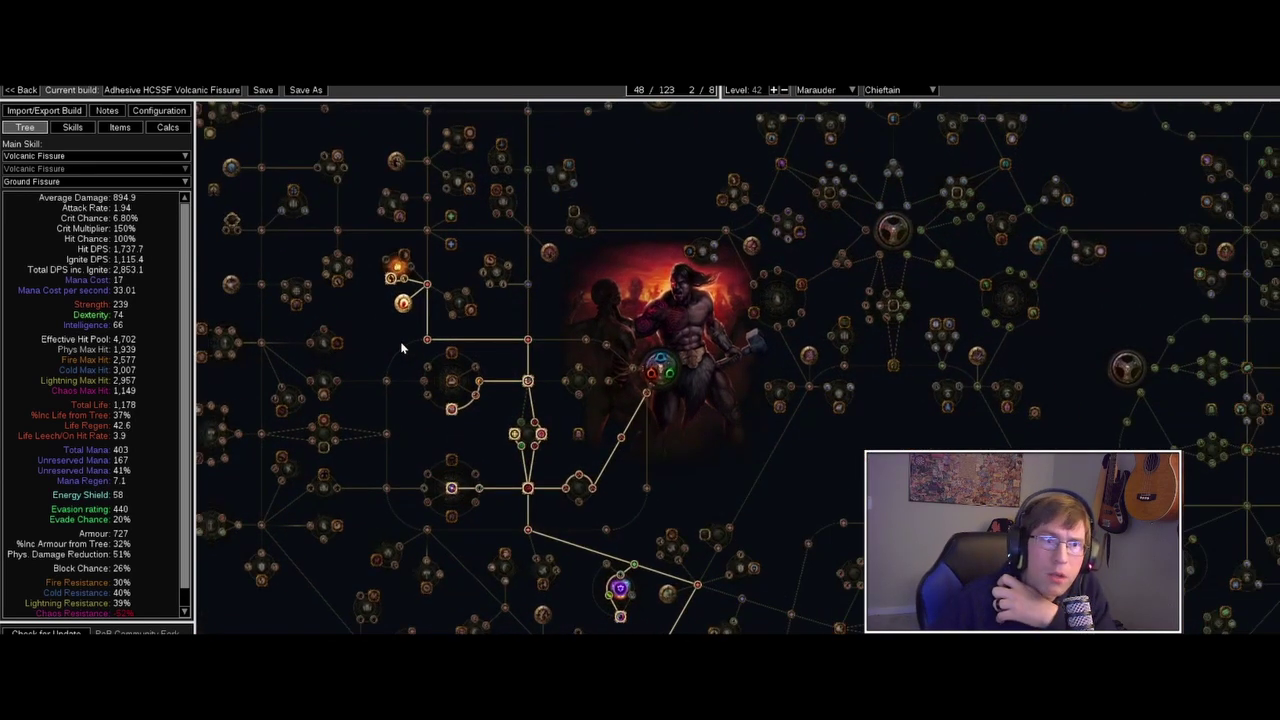
Step: Examine the allocated passive path from the Marauder start down to the Hatchet Master and Adamant nodes
drag(550, 370, 534, 346)
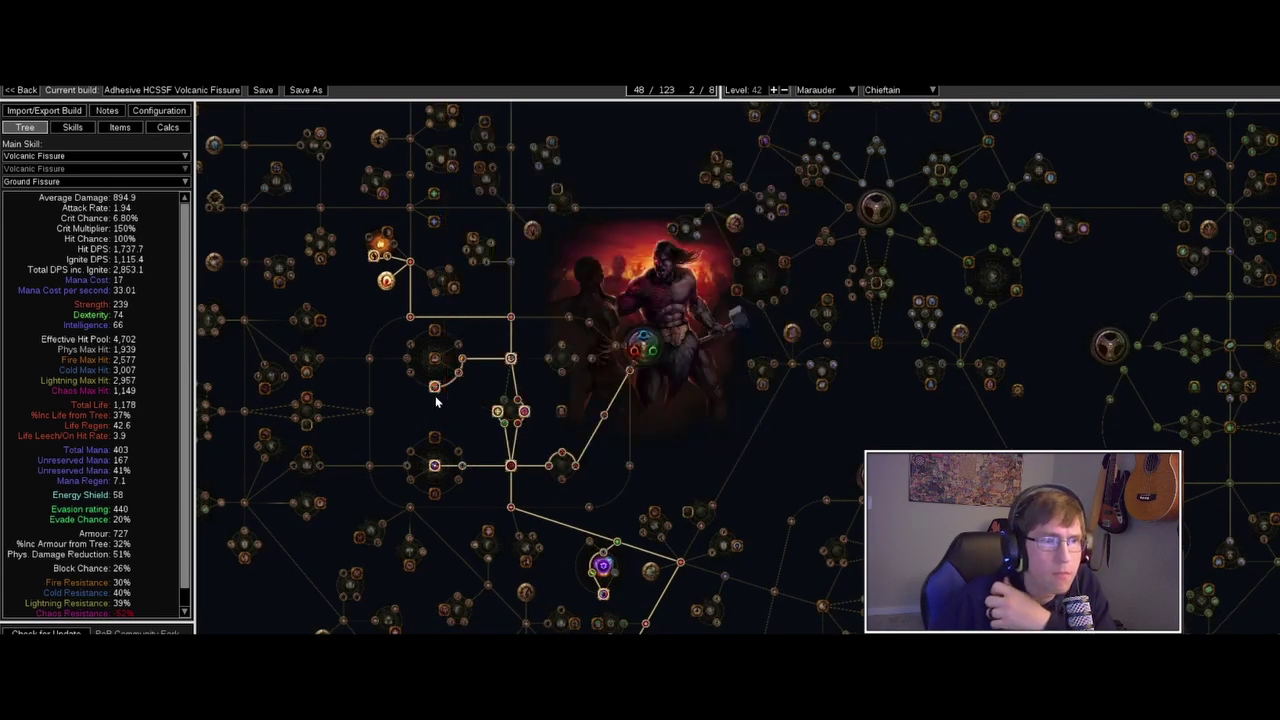
drag(457, 426, 408, 423)
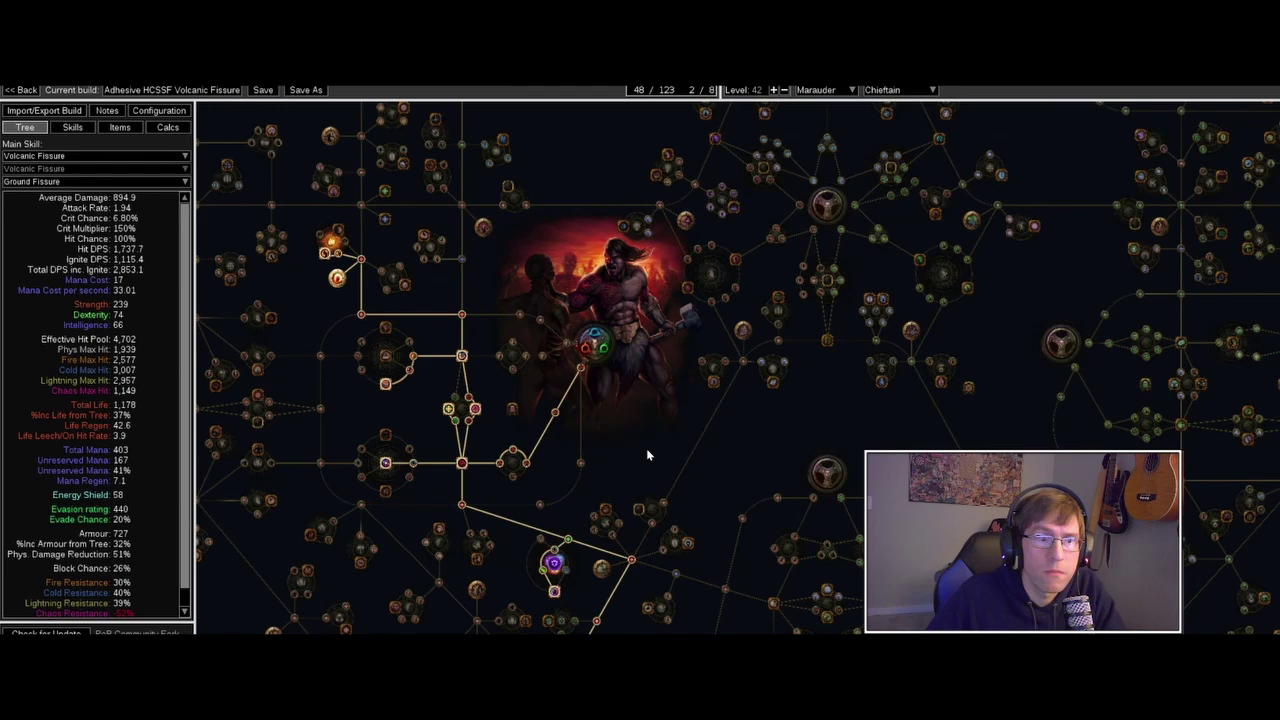
drag(646, 455, 615, 391)
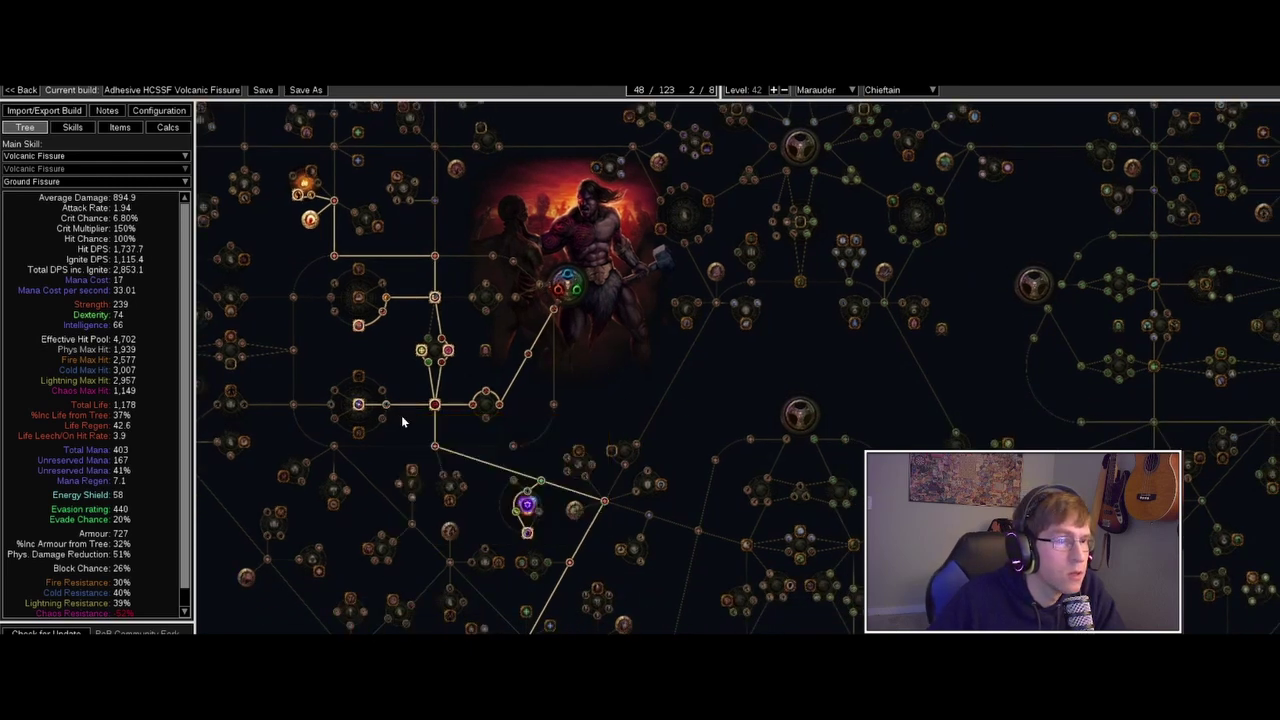
drag(507, 441, 490, 370)
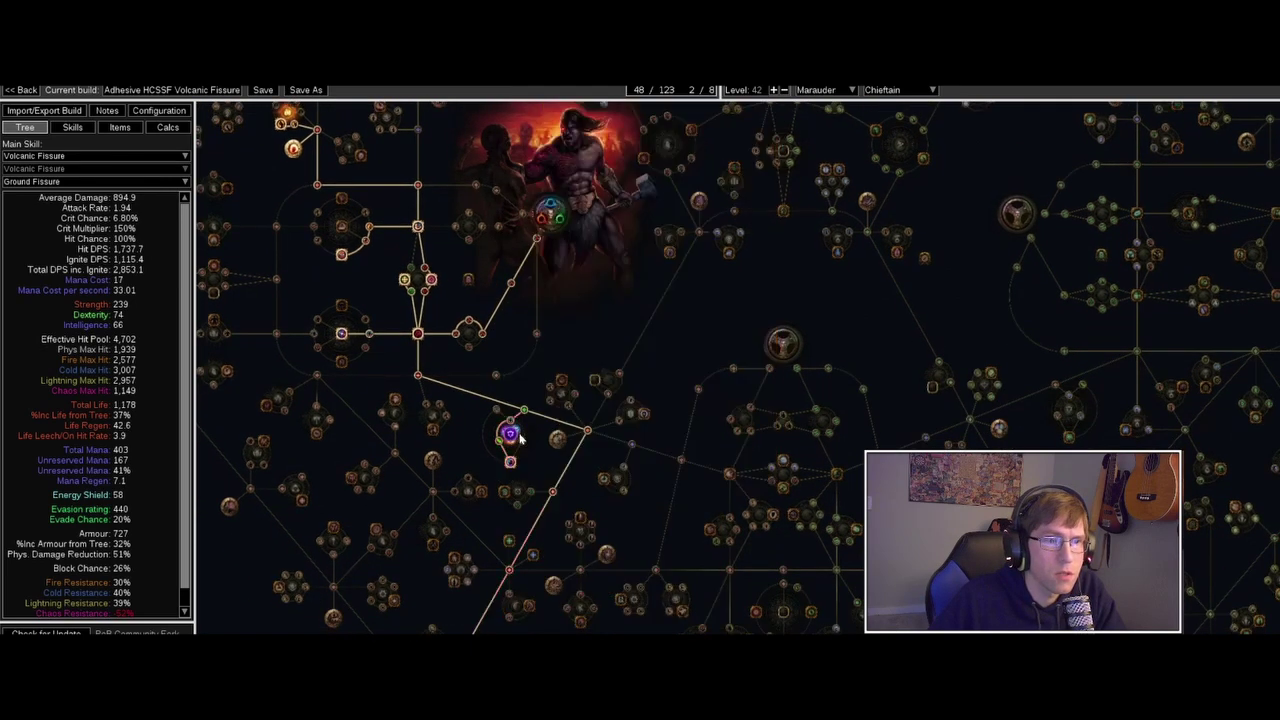
drag(598, 455, 686, 214)
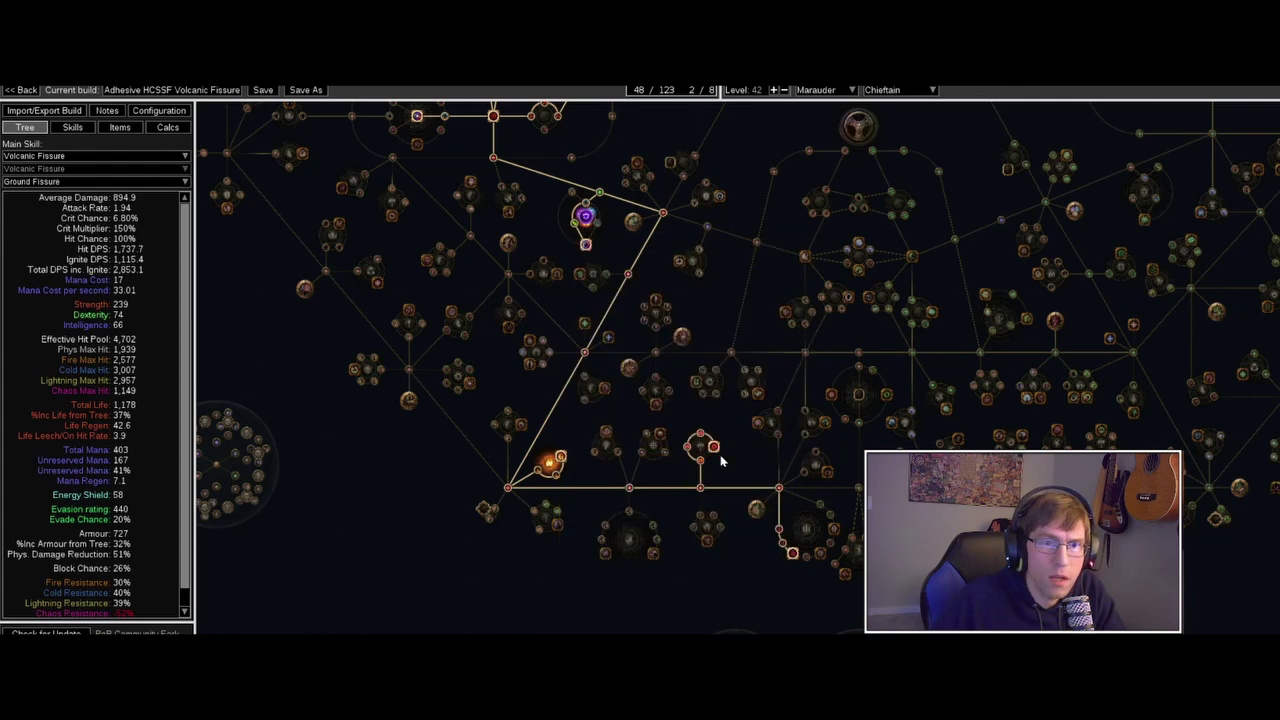
mouse_move(721, 460)
mouse_down()
mouse_move(676, 486)
mouse_move(646, 482)
mouse_up()
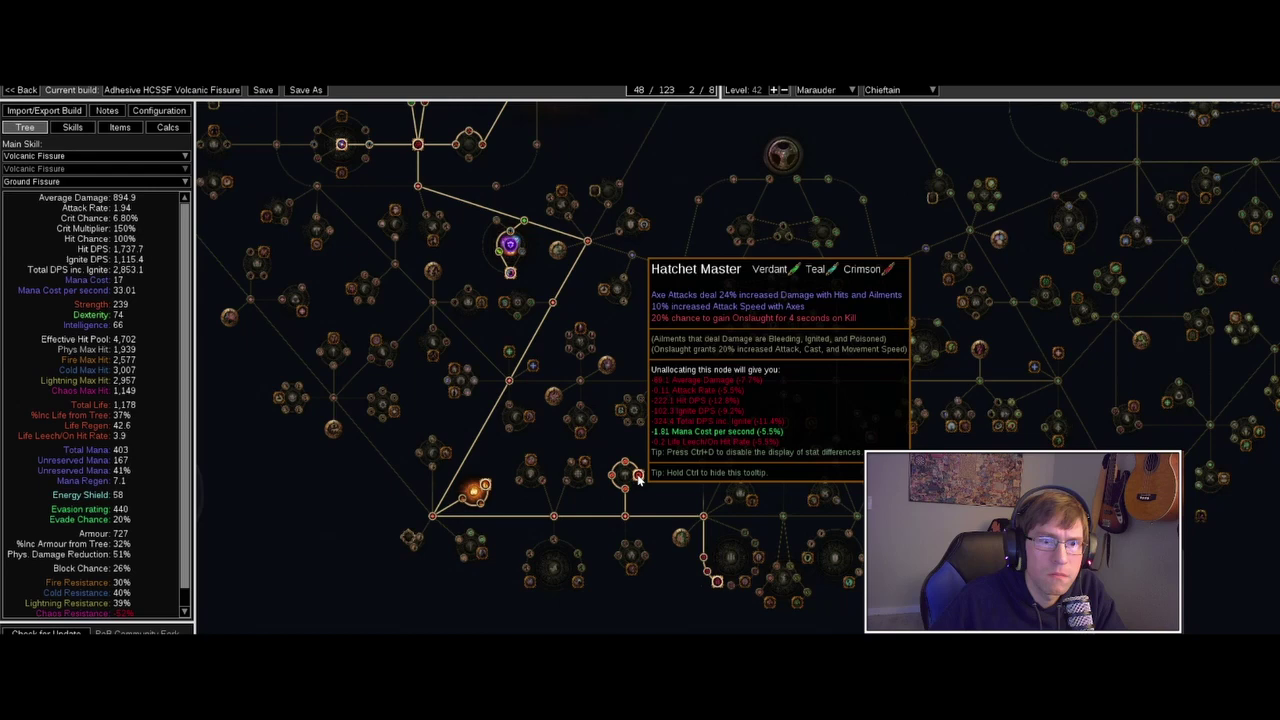
drag(654, 500, 591, 451)
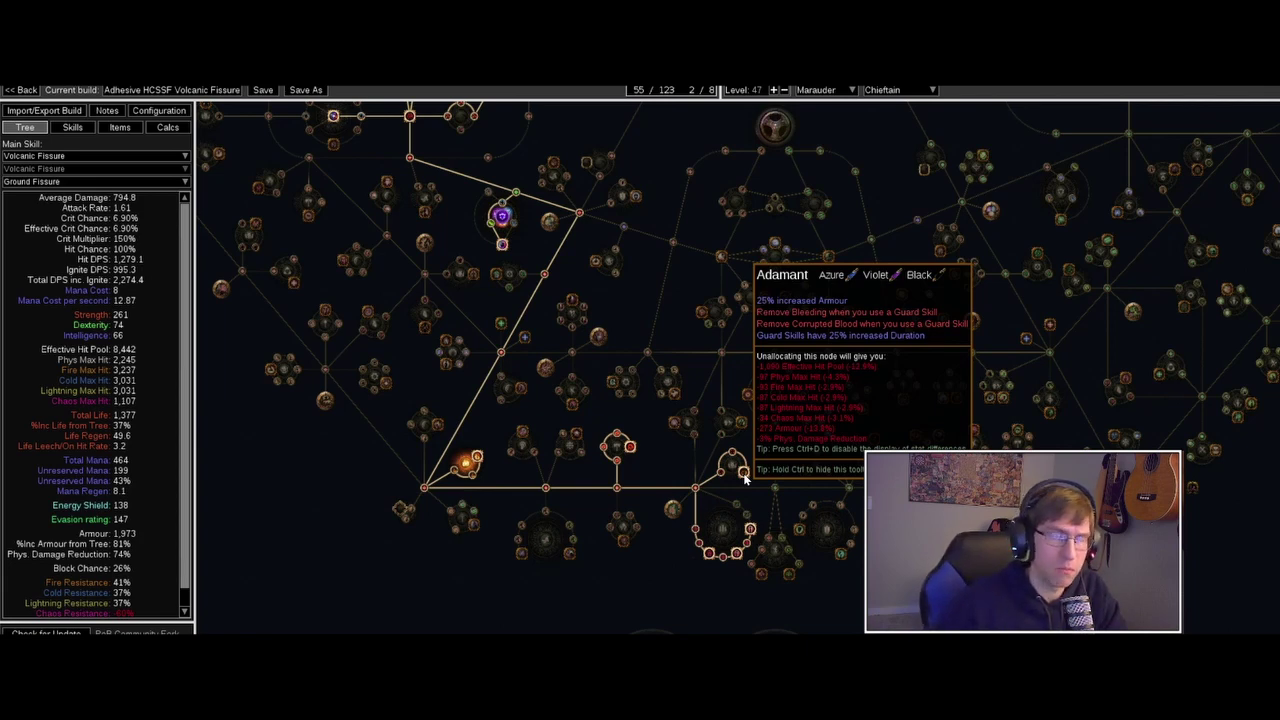
drag(515, 233, 570, 336)
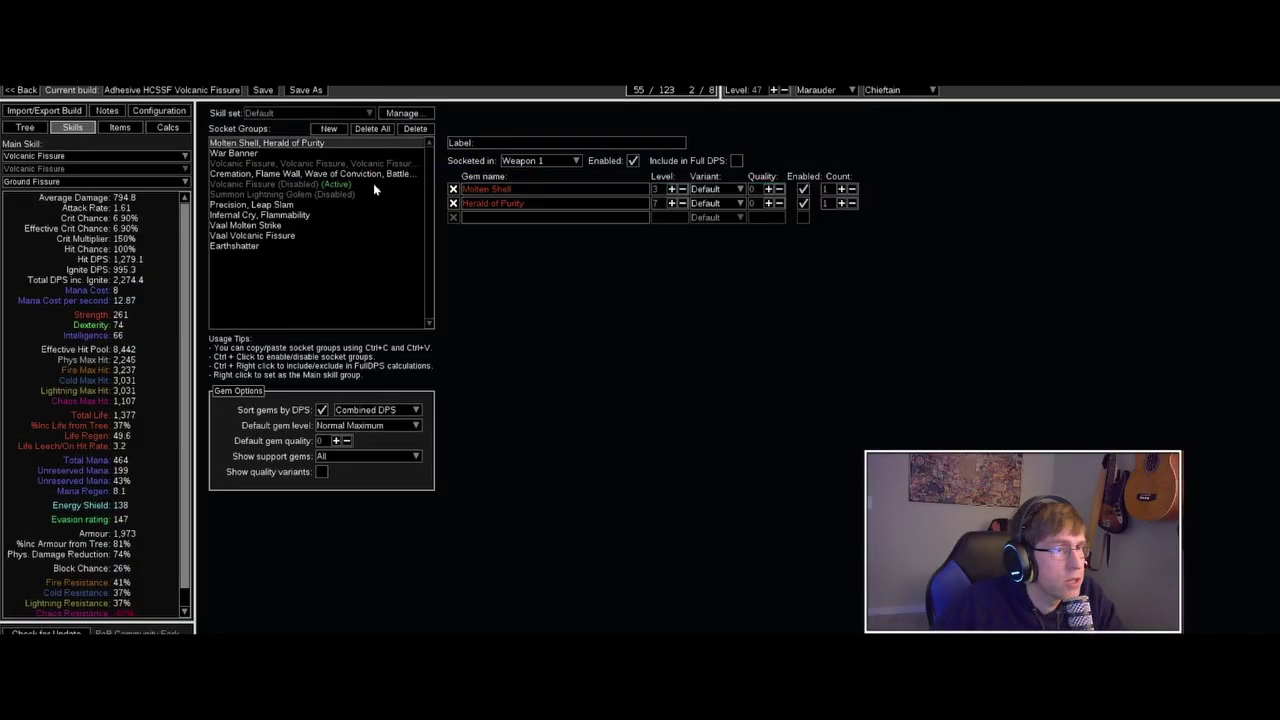
Step: Review the gem setups of the Cremation, Precision and Leap Slam, Infernal Cry, Vaal Molten Strike and Vaal Volcanic Fissure socket groups
click(244, 174)
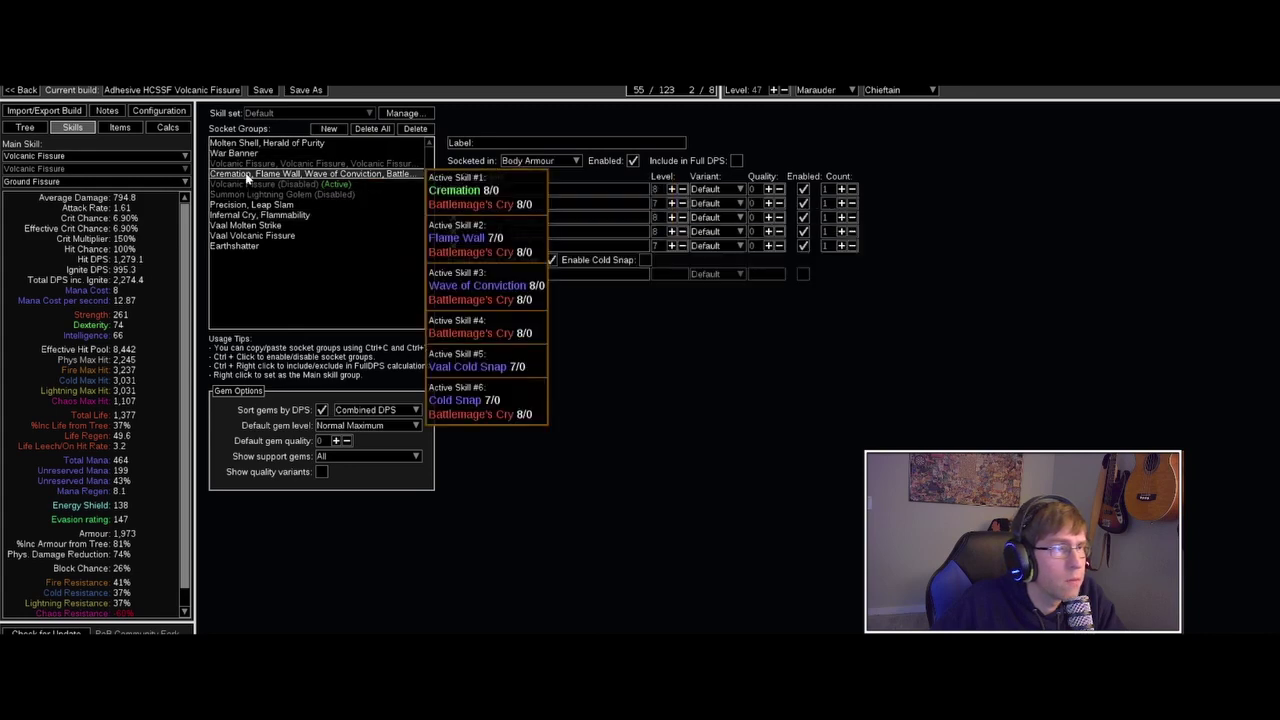
click(240, 205)
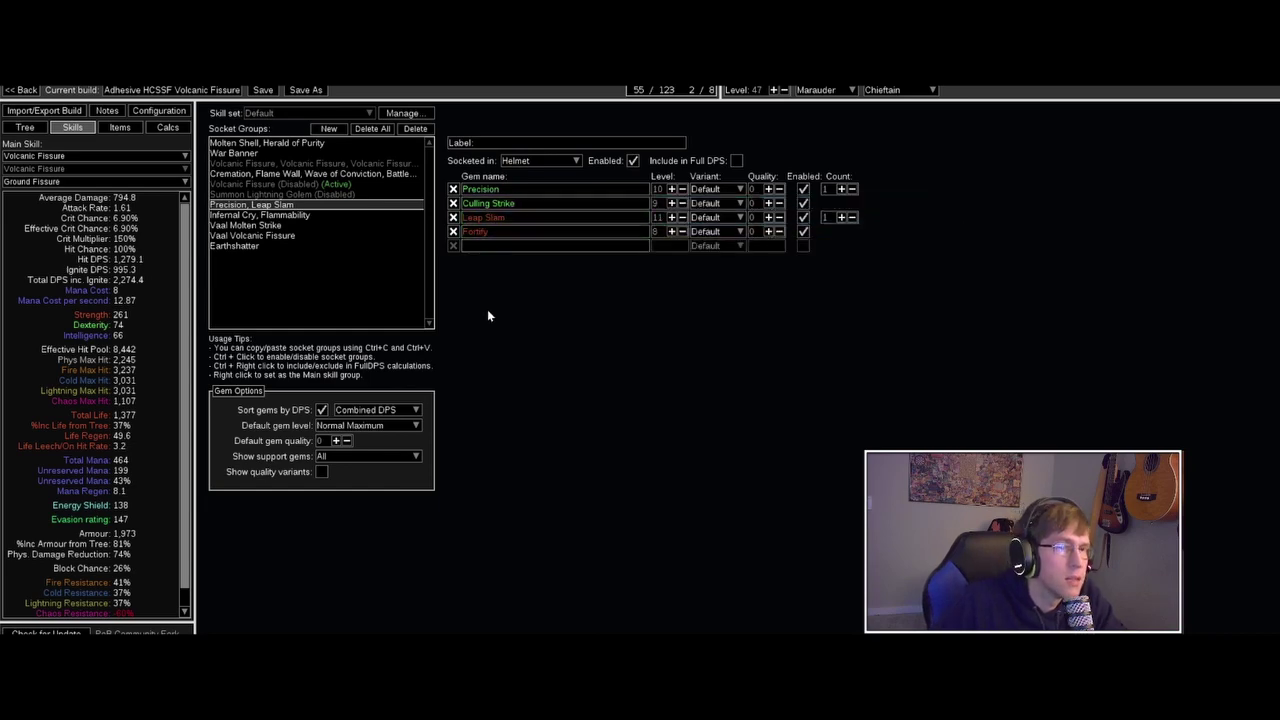
click(261, 218)
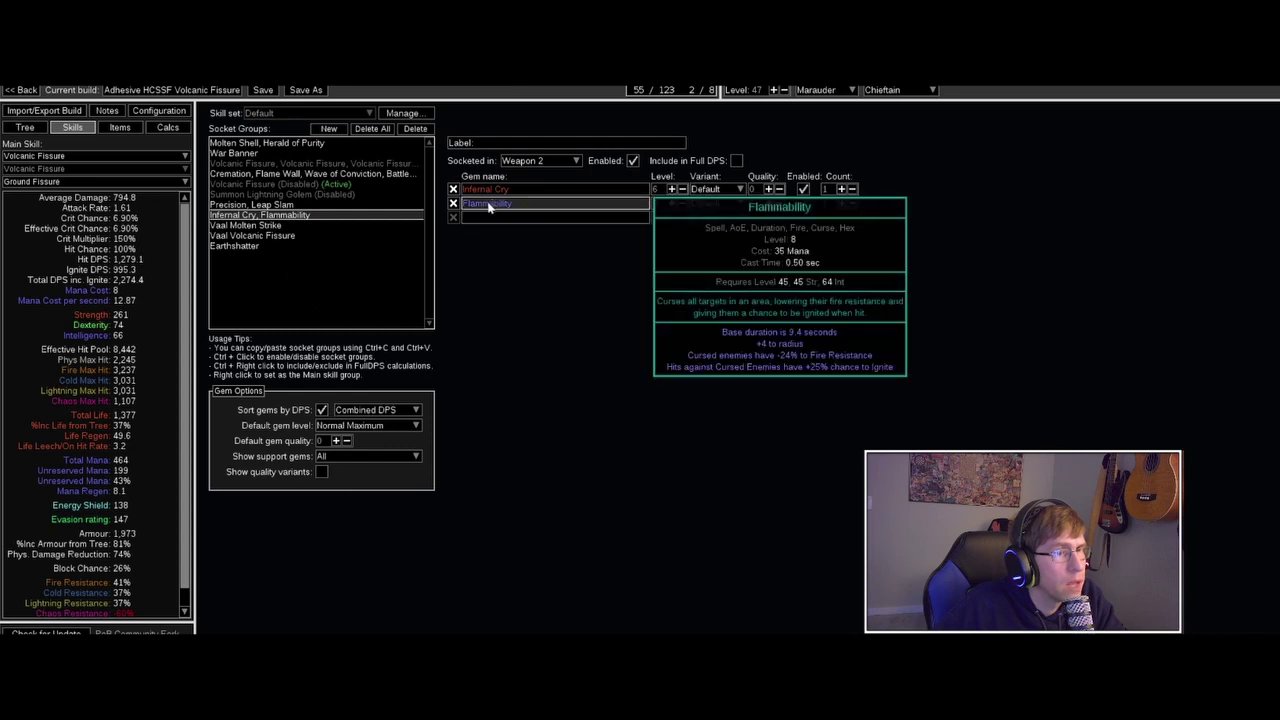
click(284, 227)
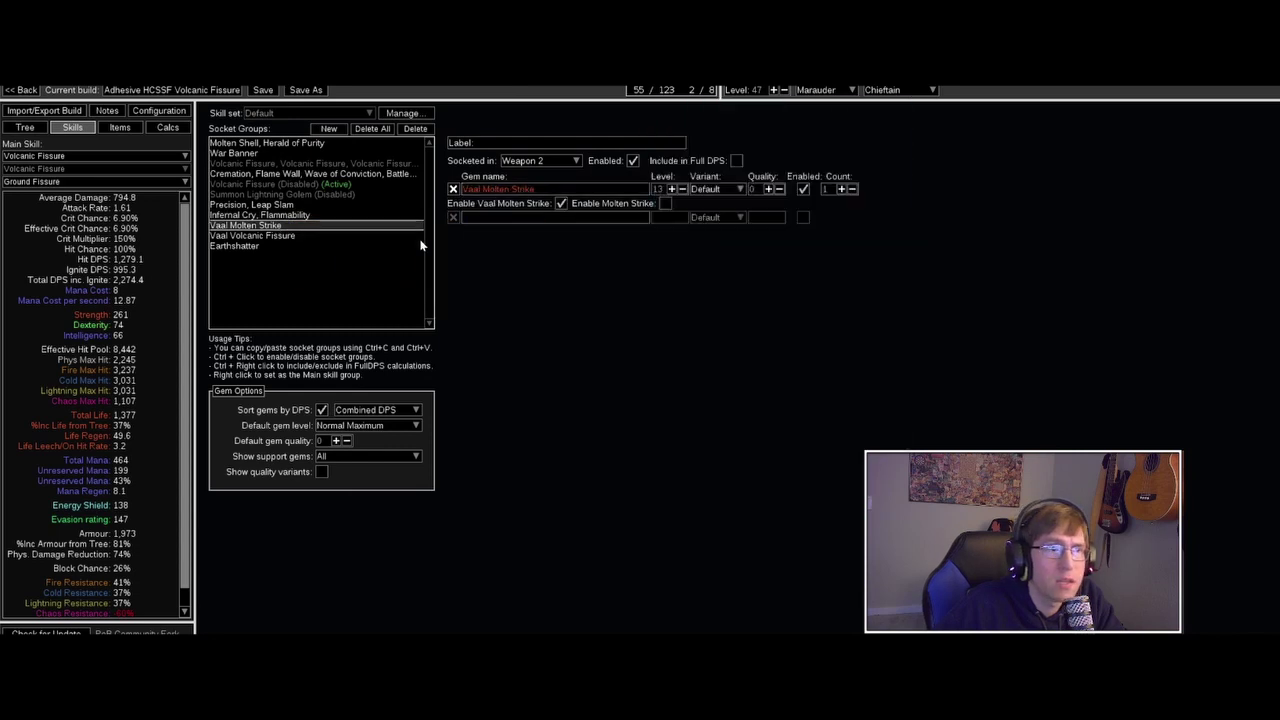
click(309, 236)
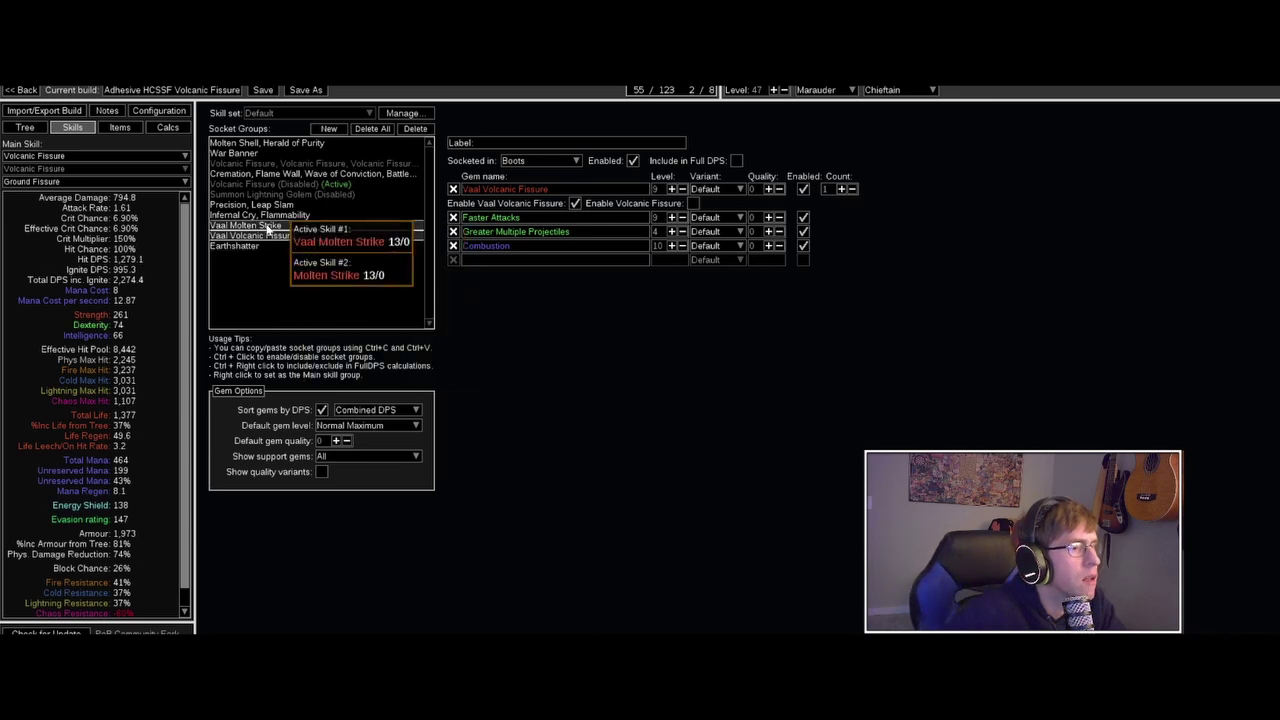
click(282, 230)
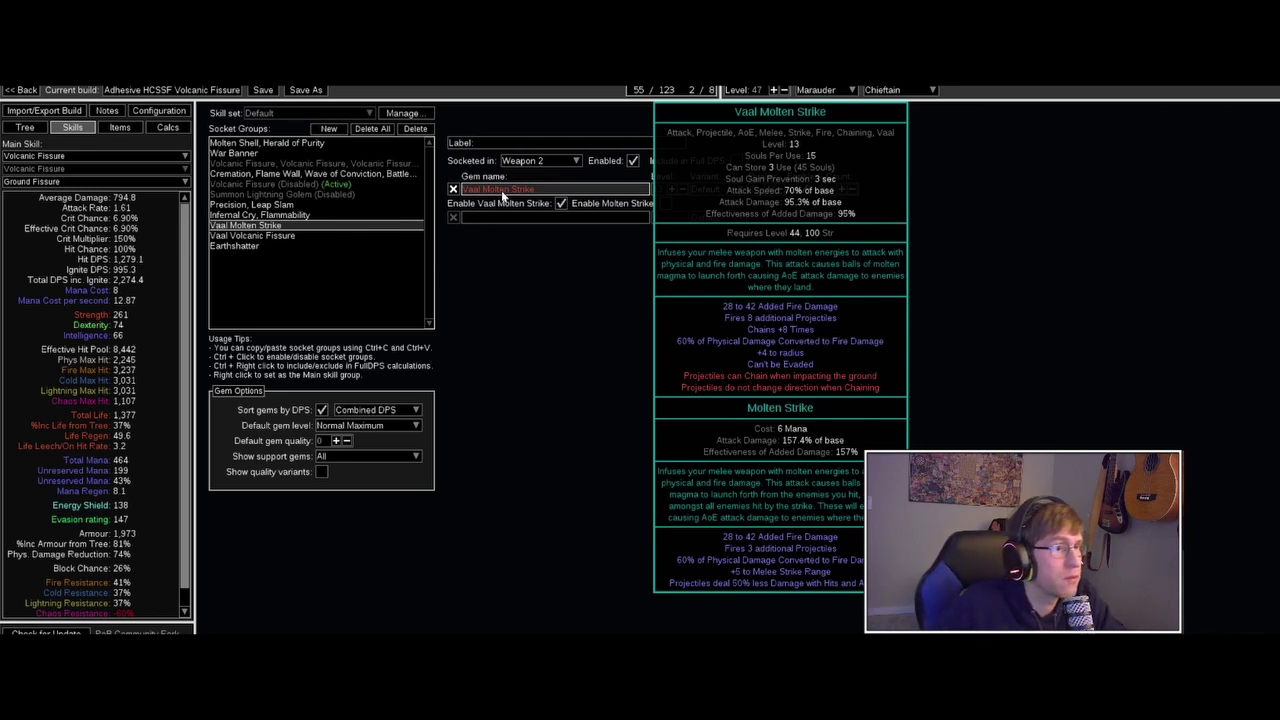
Step: Examine the Earthshatter socket group in the gloves, reading the Earthshatter, Earthbreaker and Multiple Totems gem details
click(234, 246)
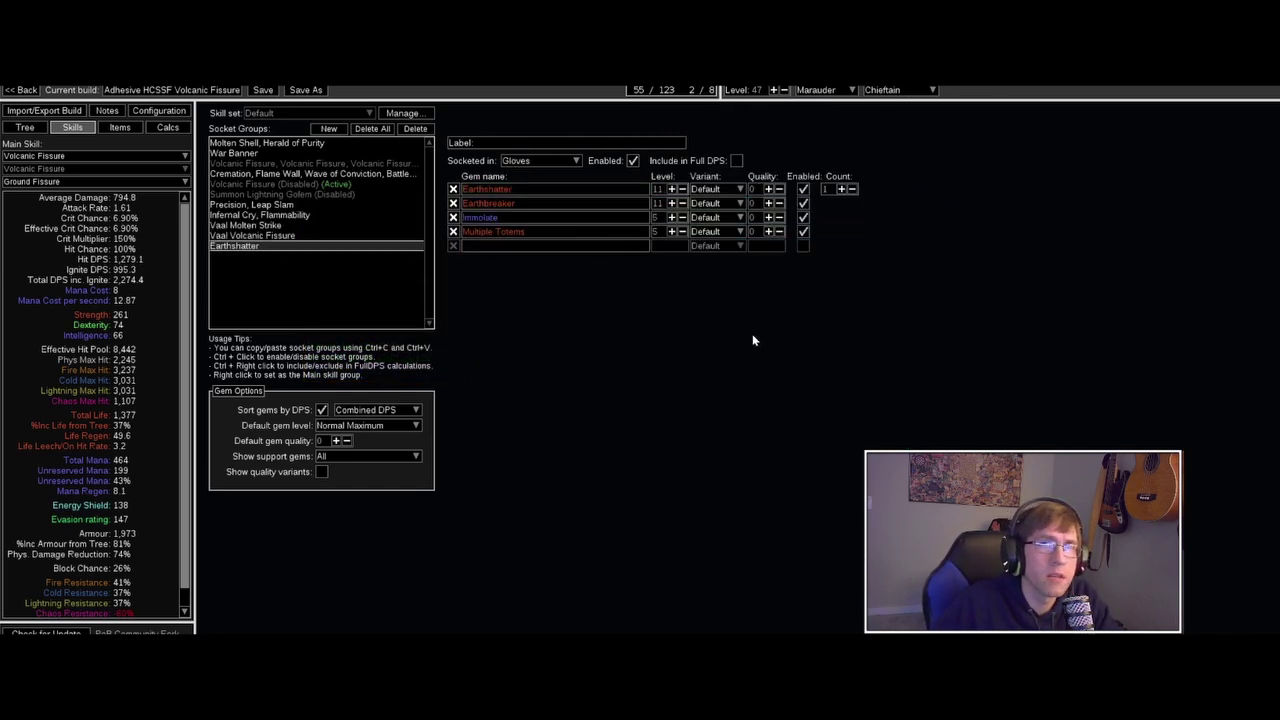
mouse_move(561, 213)
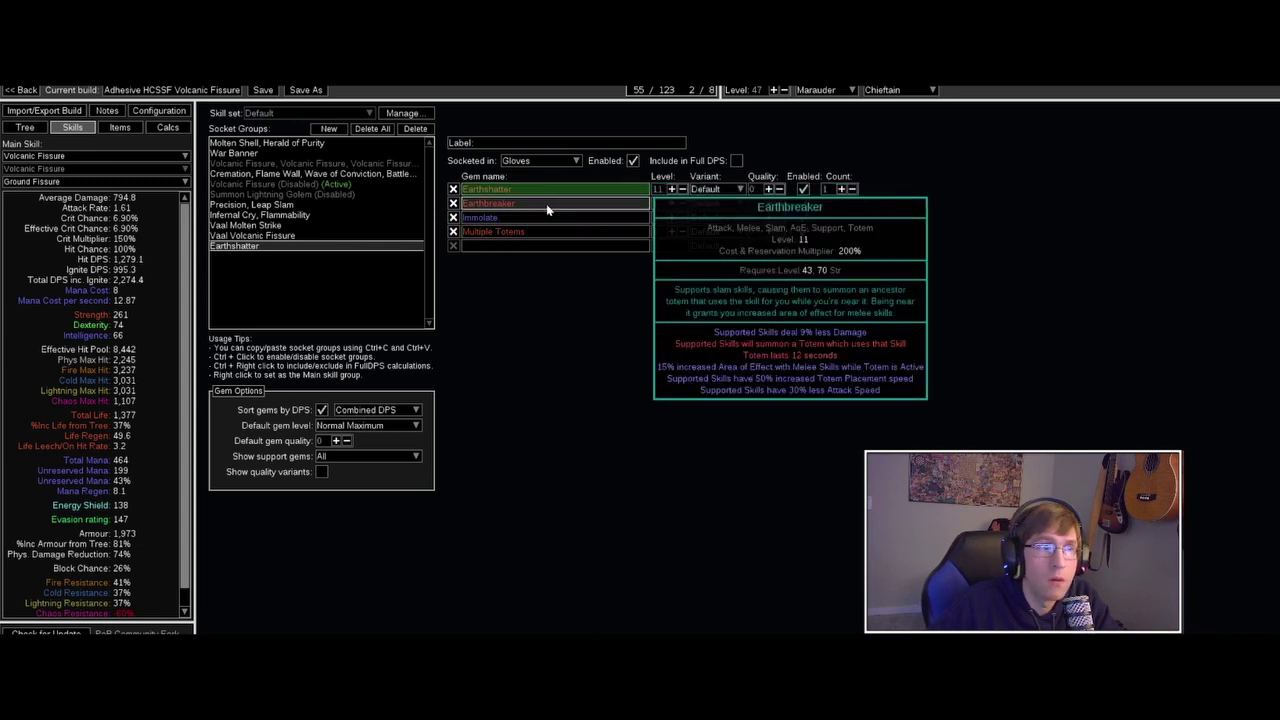
mouse_move(521, 232)
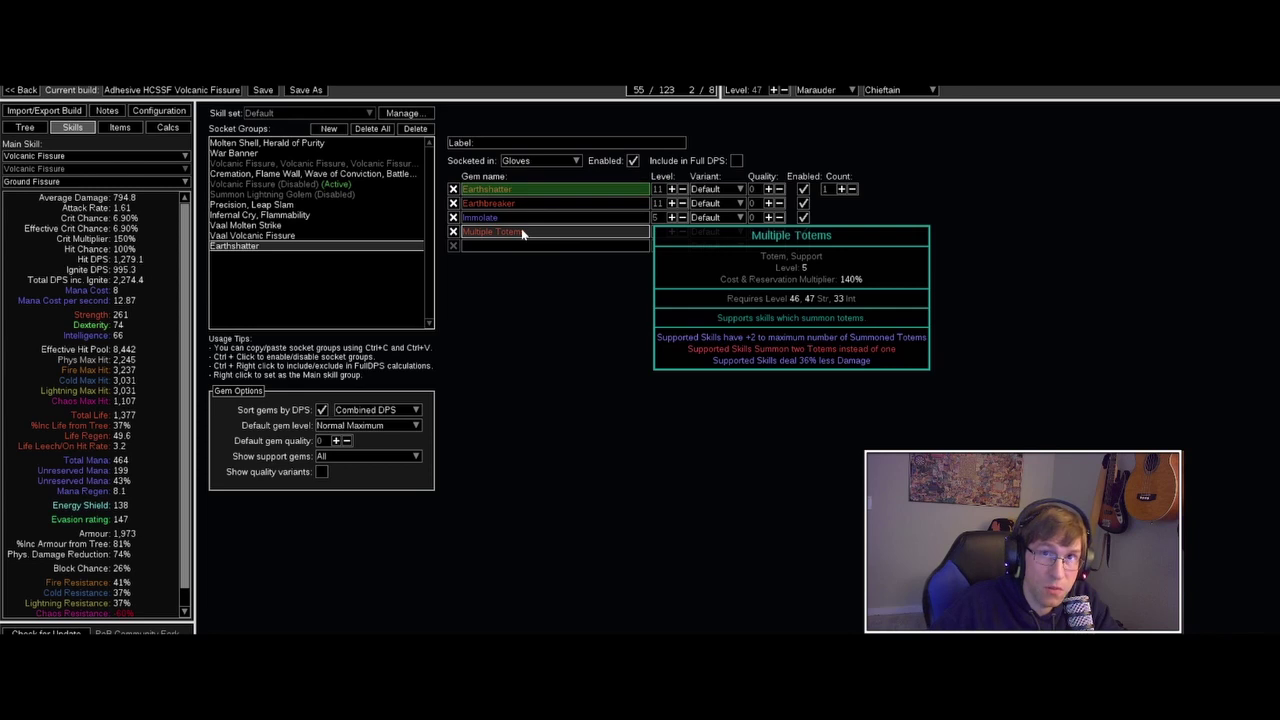
mouse_move(514, 205)
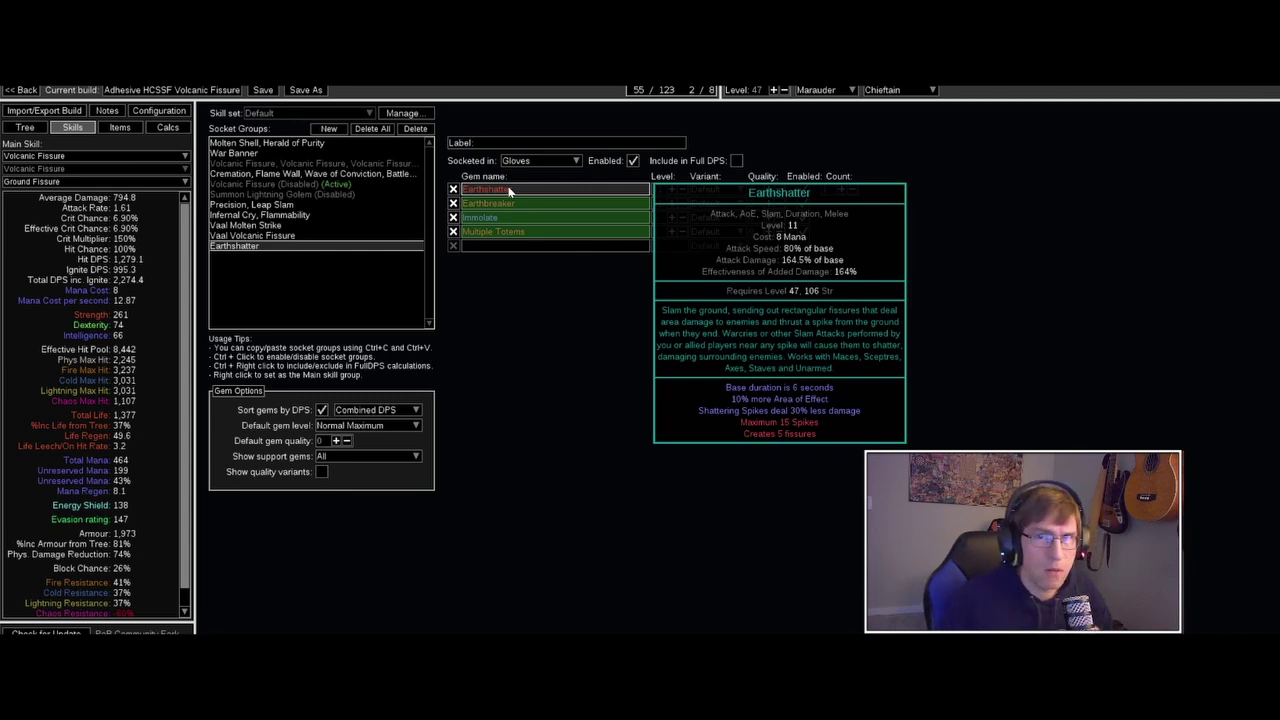
click(510, 190)
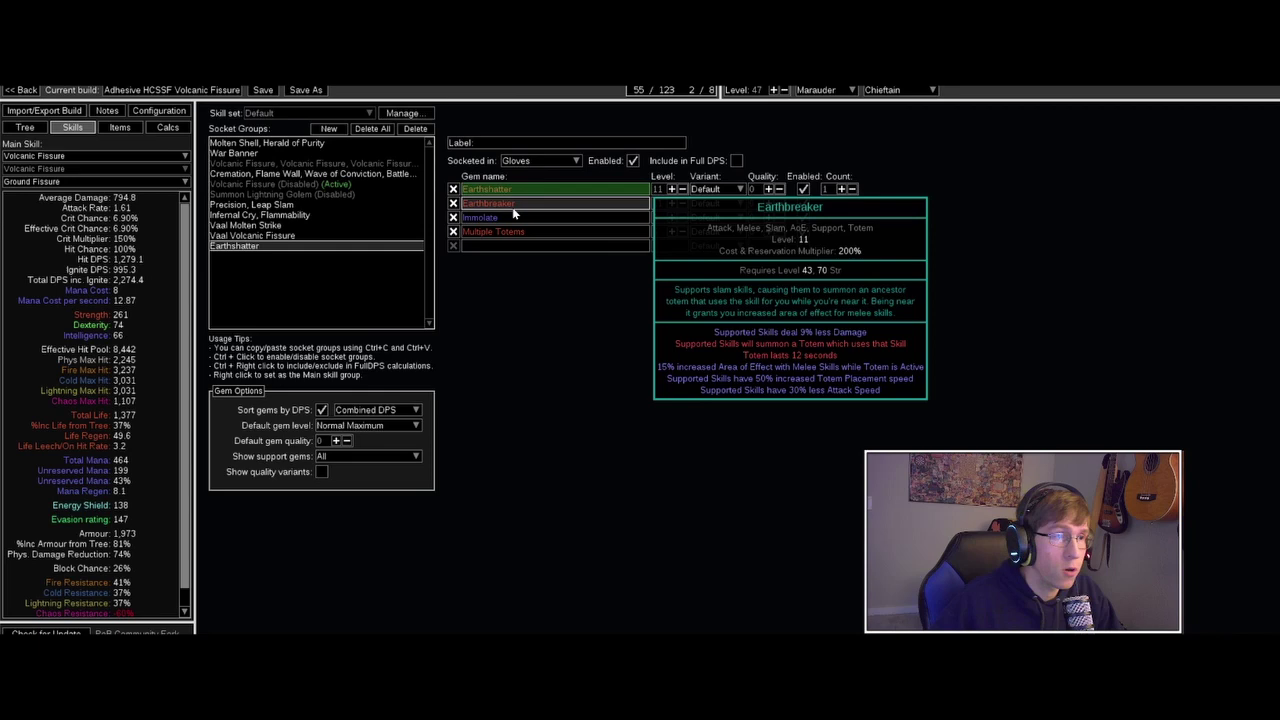
key(Escape)
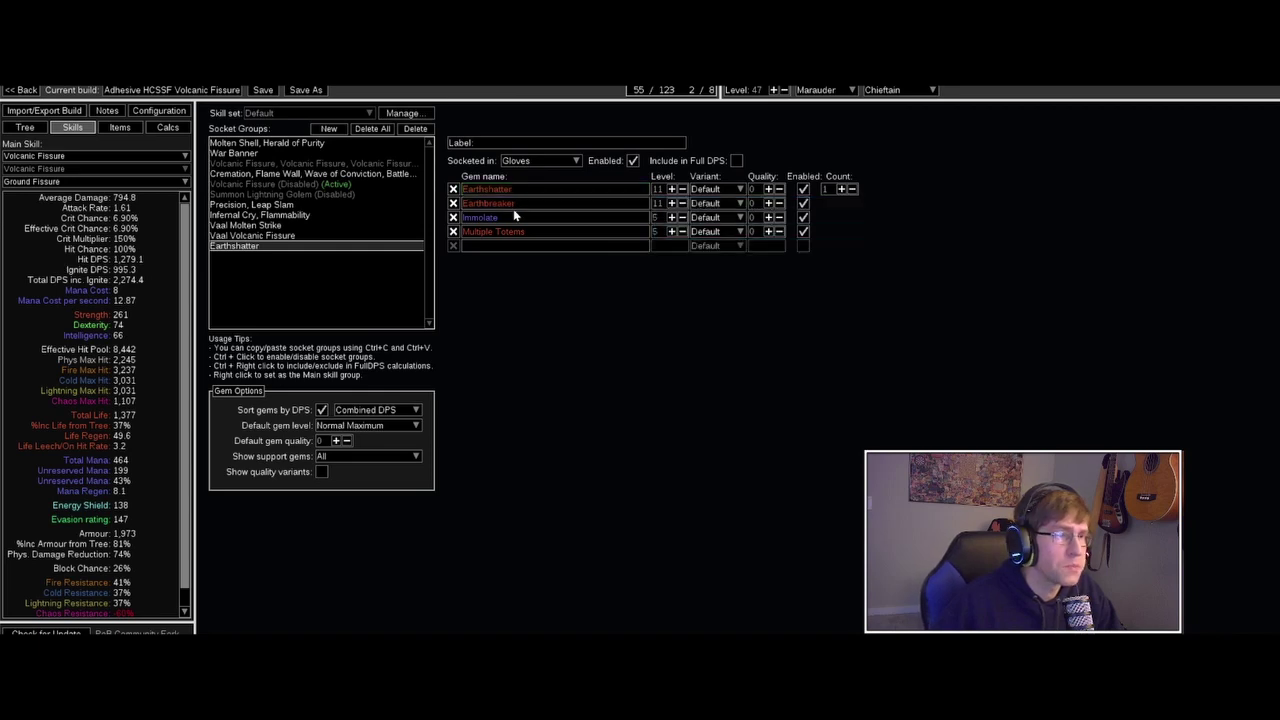
click(517, 210)
Step: Examine the body armour socket group, reading the details of the gems linked with Battlemage's Cry, including Vaal Cold Snap
click(309, 175)
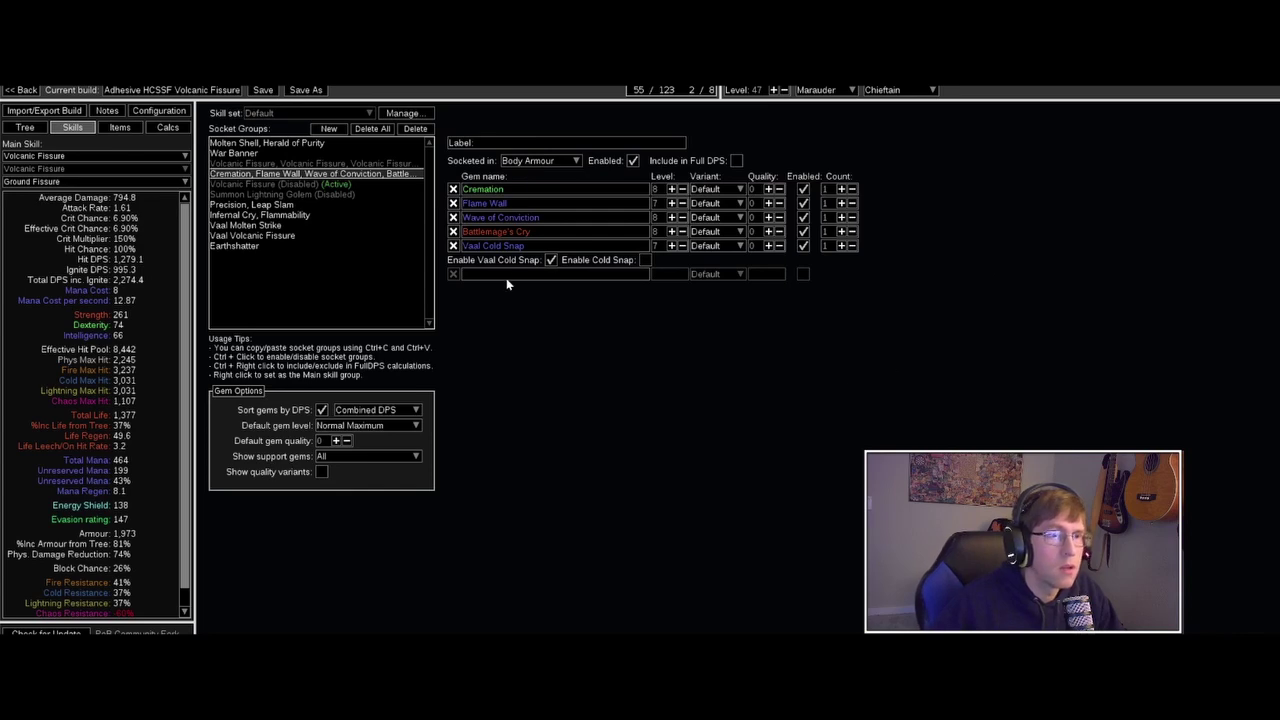
mouse_move(503, 234)
mouse_move(540, 222)
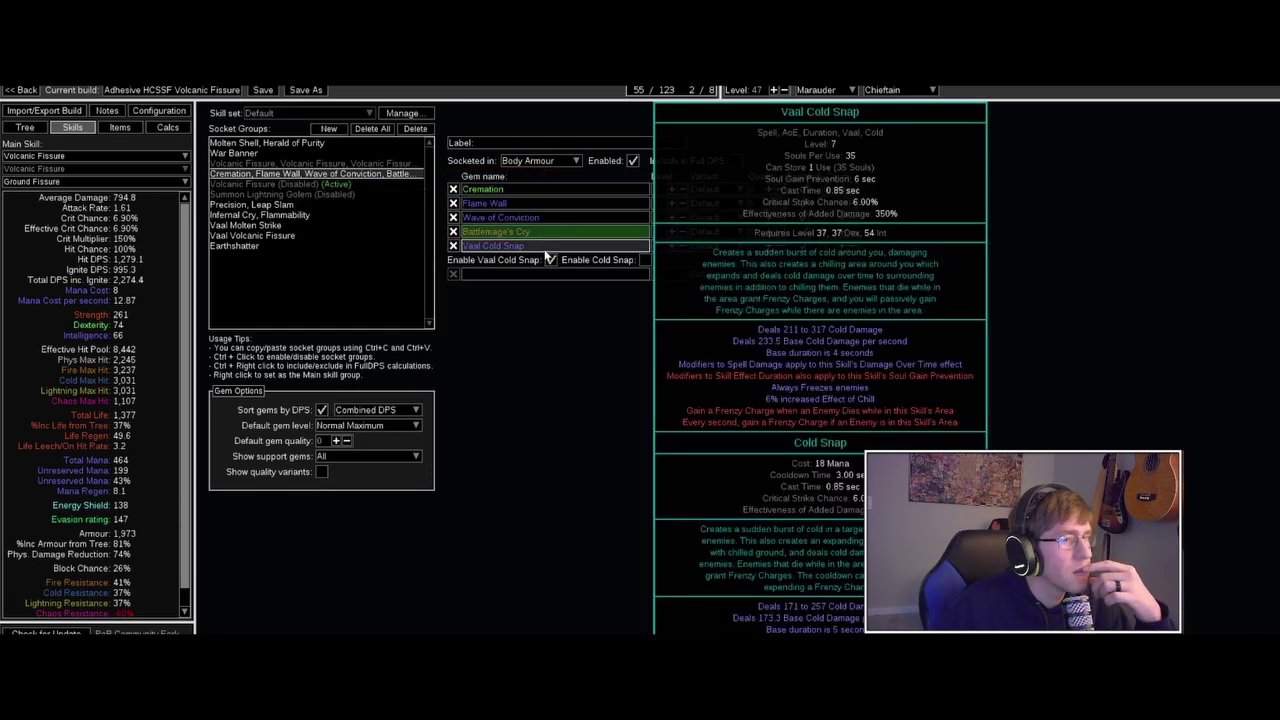
Step: Read the Infernal Cry and Flammability gem details, and review the Vaal Molten Strike and Vaal Volcanic Fissure socket groups
click(279, 217)
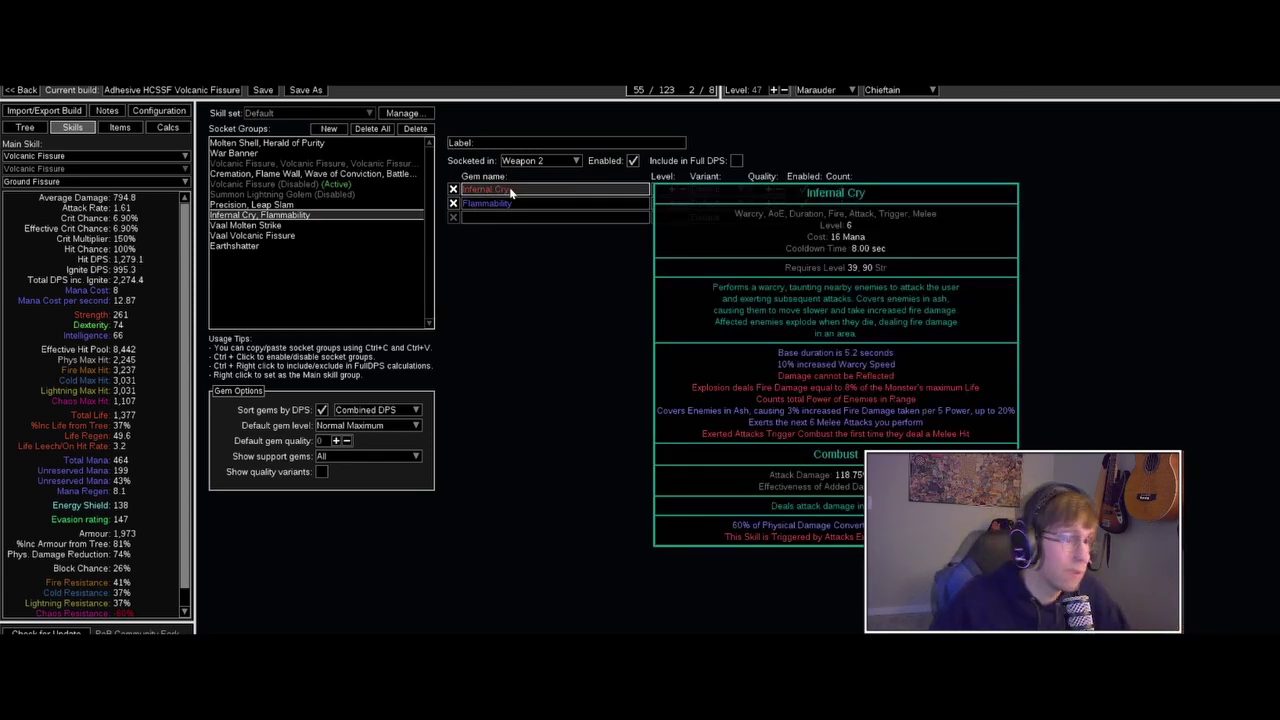
mouse_move(580, 200)
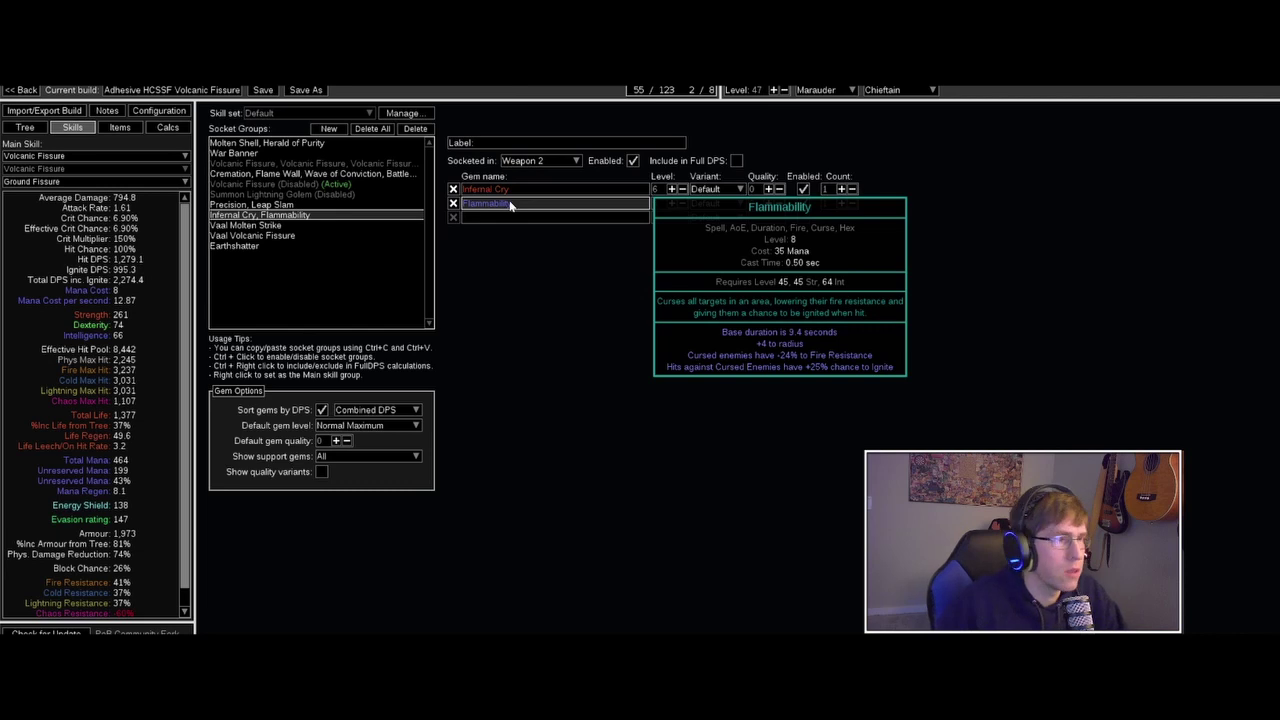
mouse_move(324, 220)
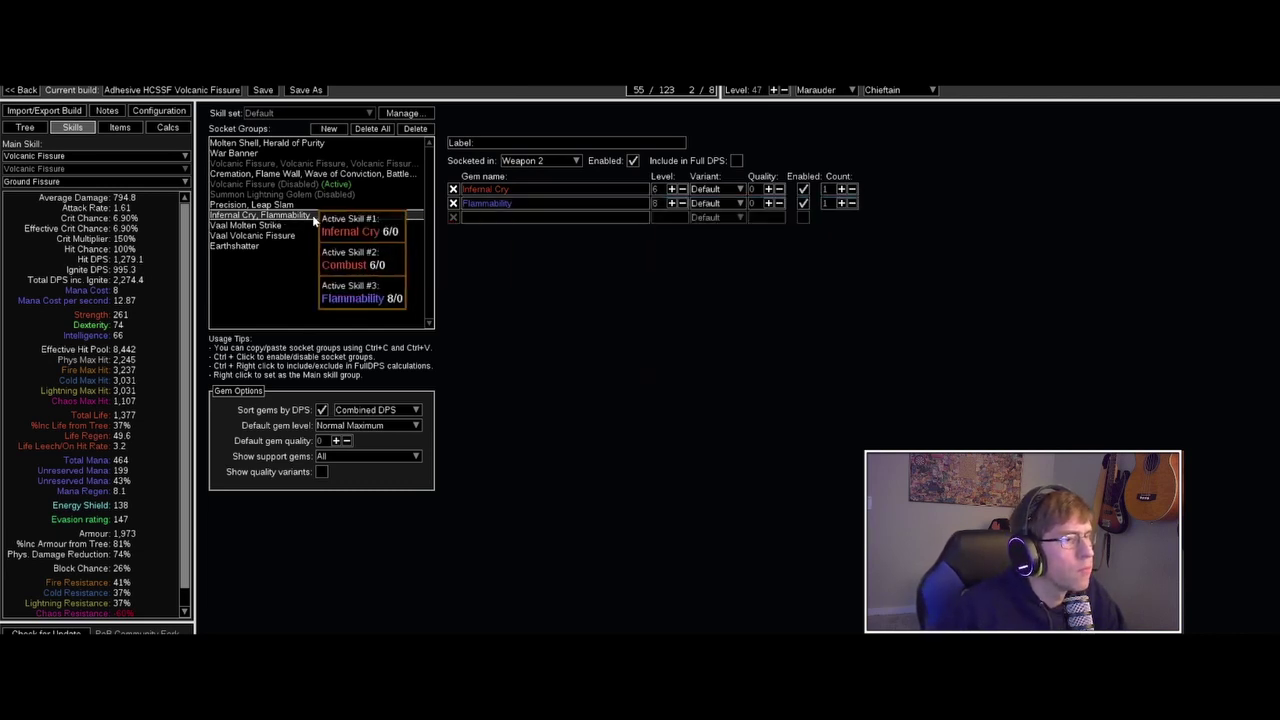
click(262, 226)
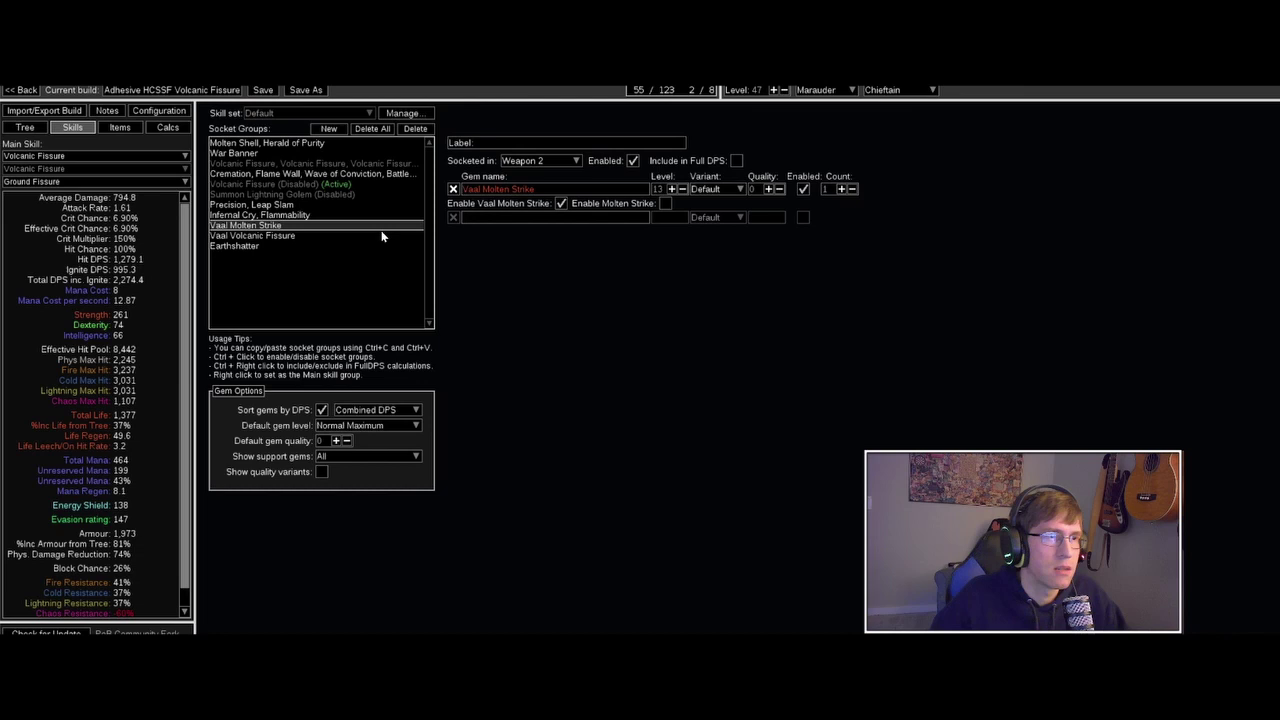
click(303, 237)
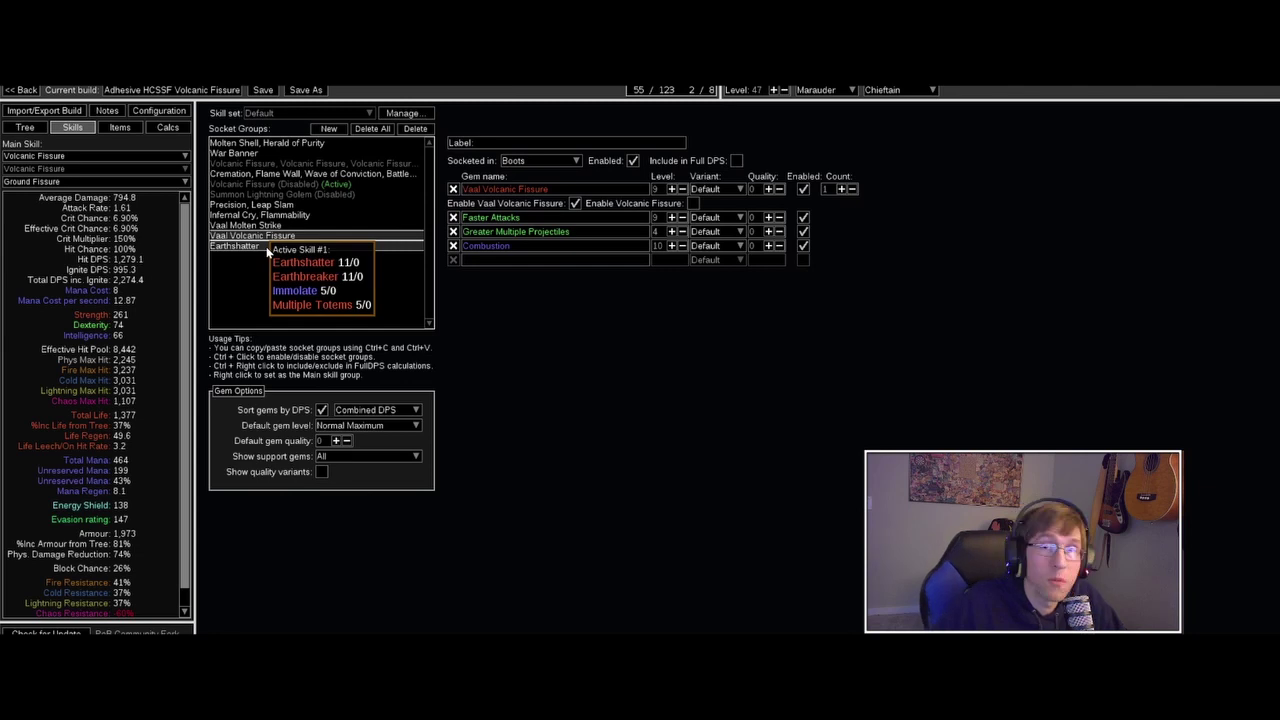
Step: Review the gem setups of the Earthshatter, body armour Cremation, Infernal Cry and Flammability, and Vaal Volcanic Fissure socket groups
click(266, 247)
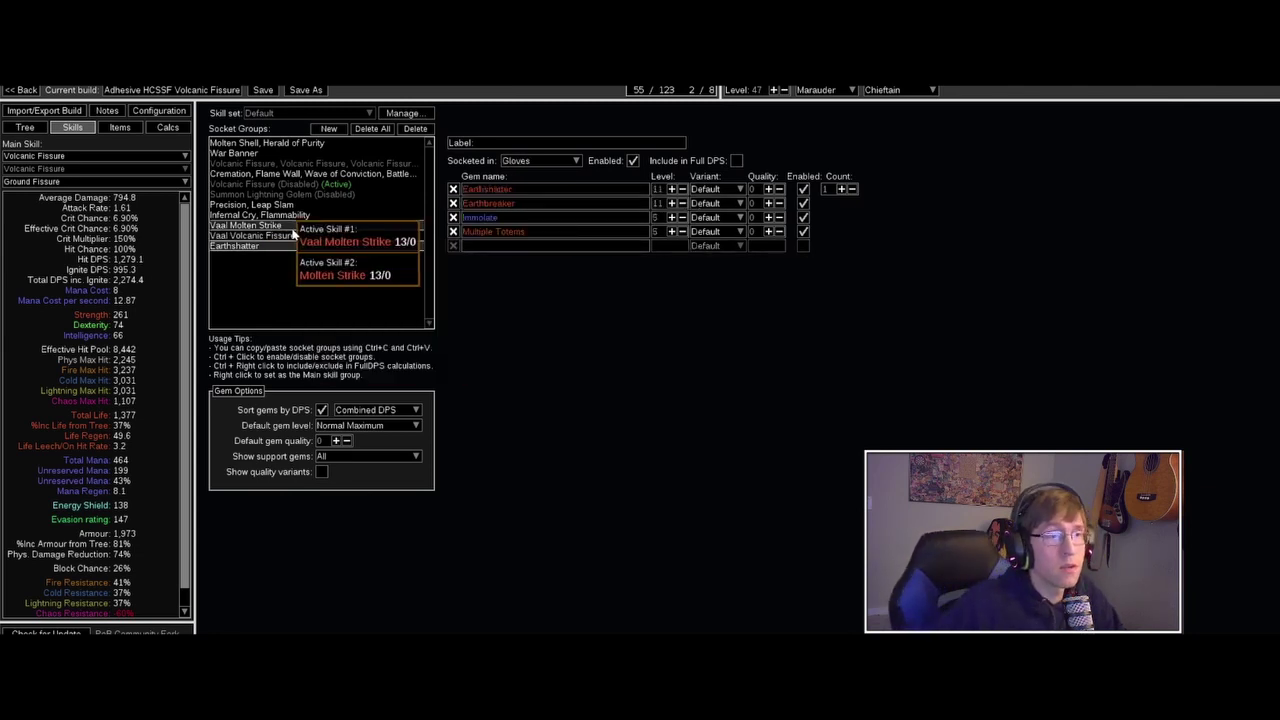
click(262, 176)
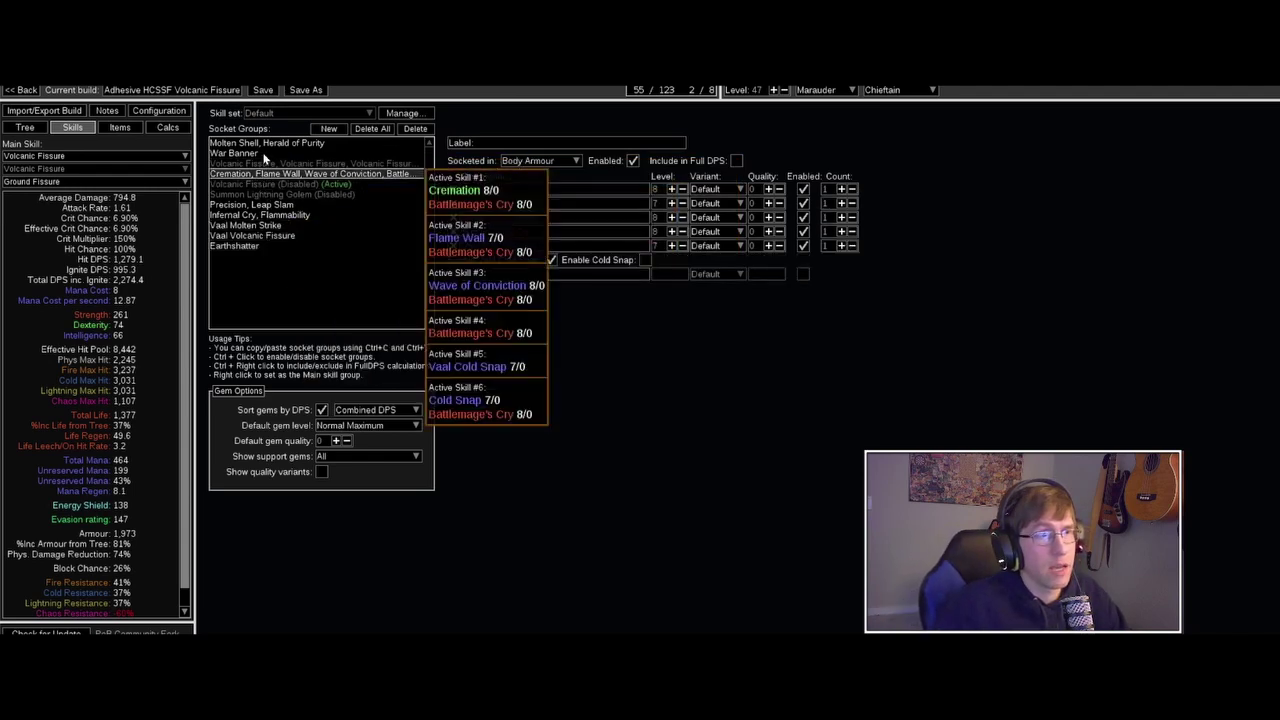
click(266, 217)
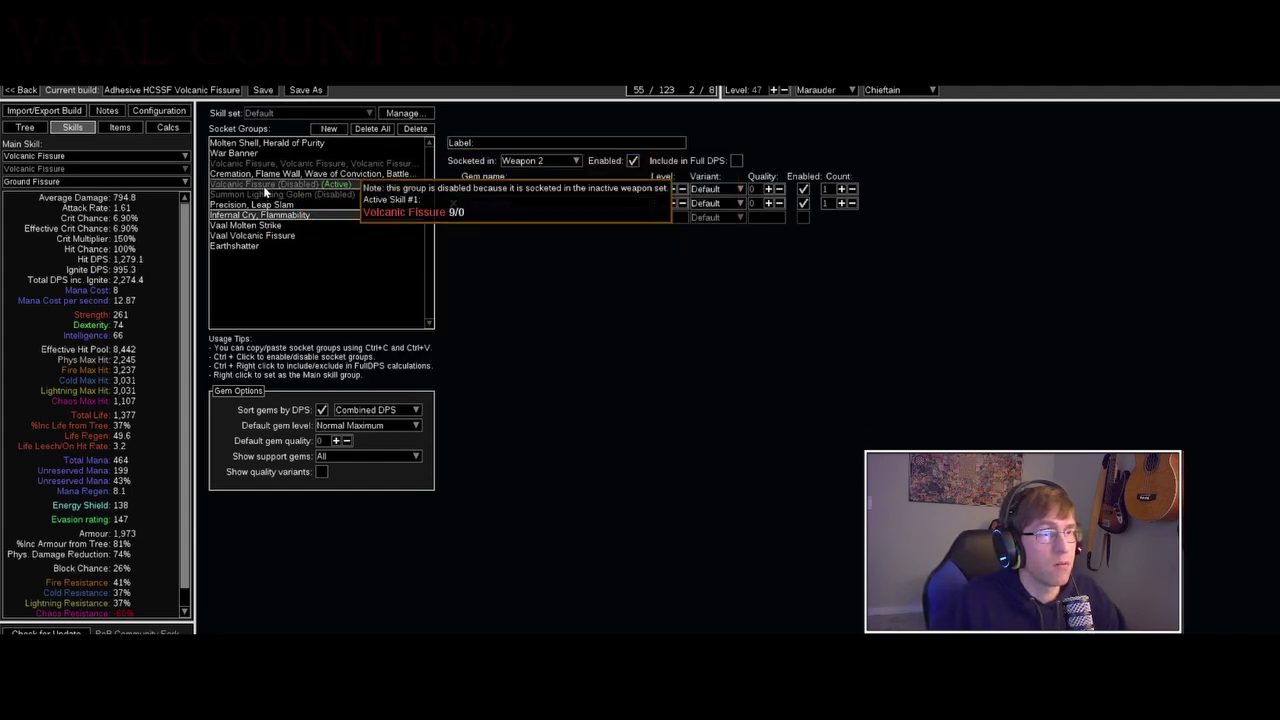
click(266, 236)
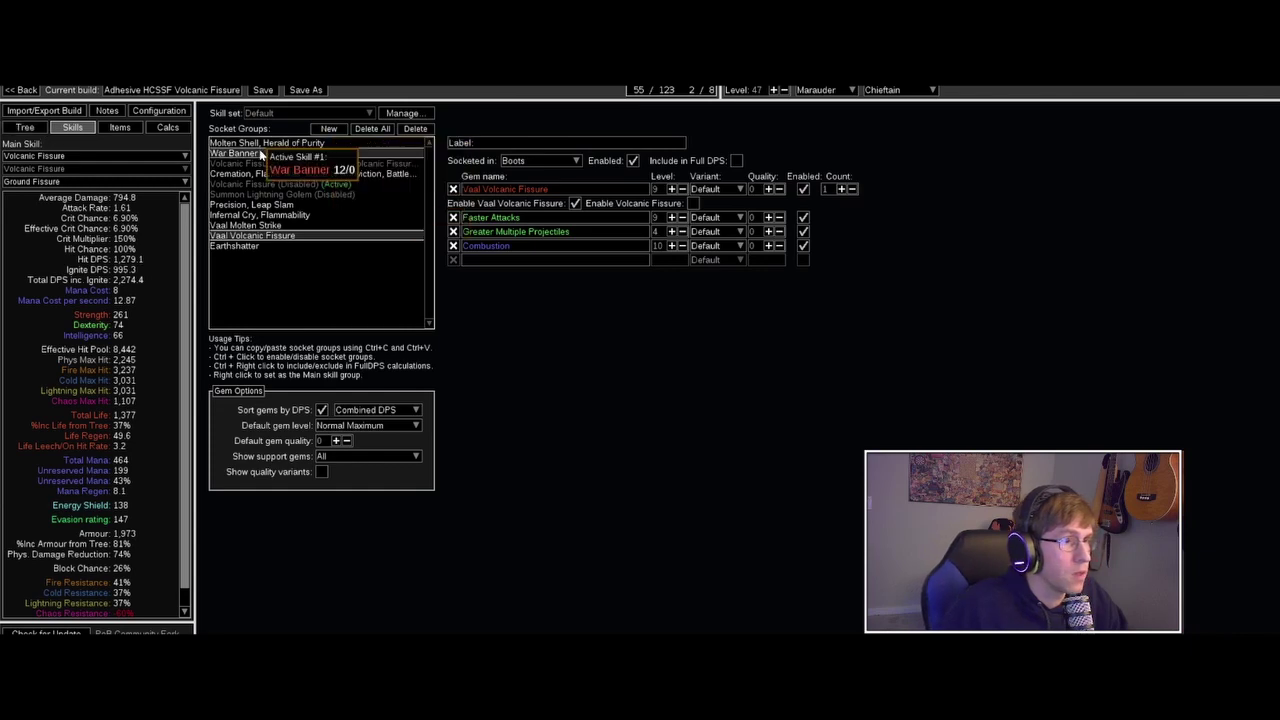
Step: Review the War Banner, Precision and Leap Slam, and Molten Shell and Herald of Purity socket groups, reading the Precision gem details
click(255, 184)
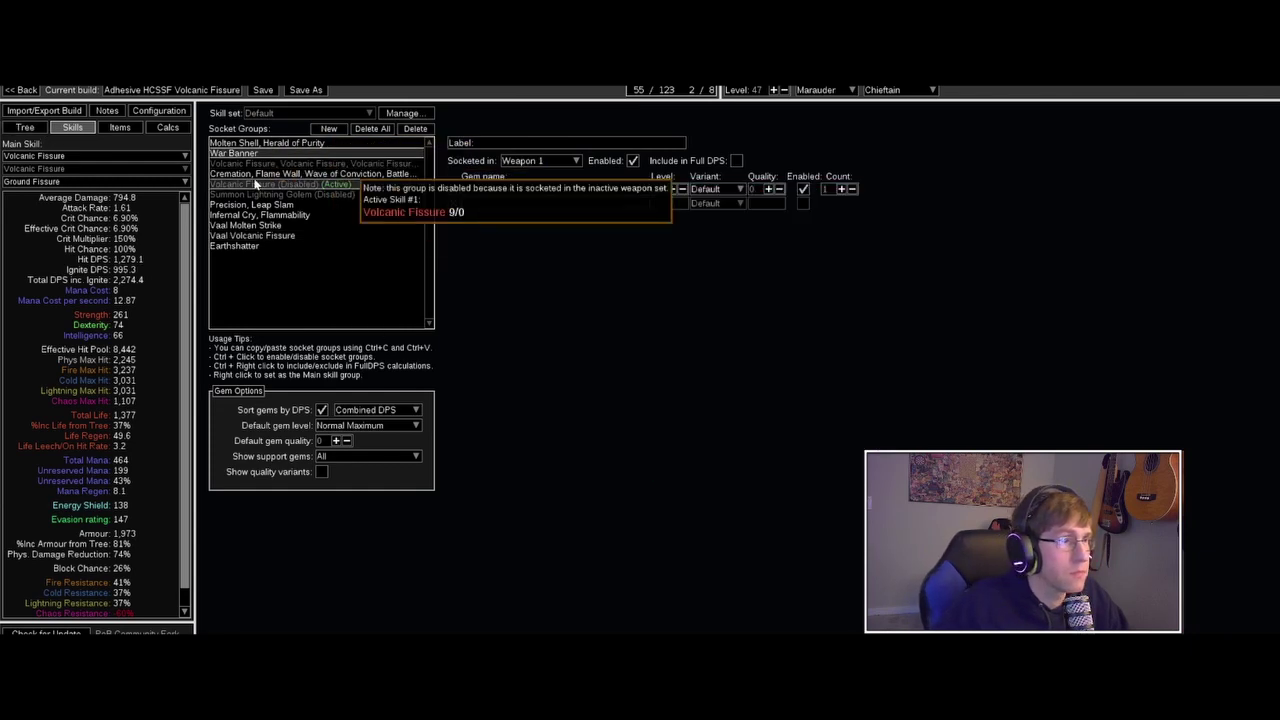
click(240, 153)
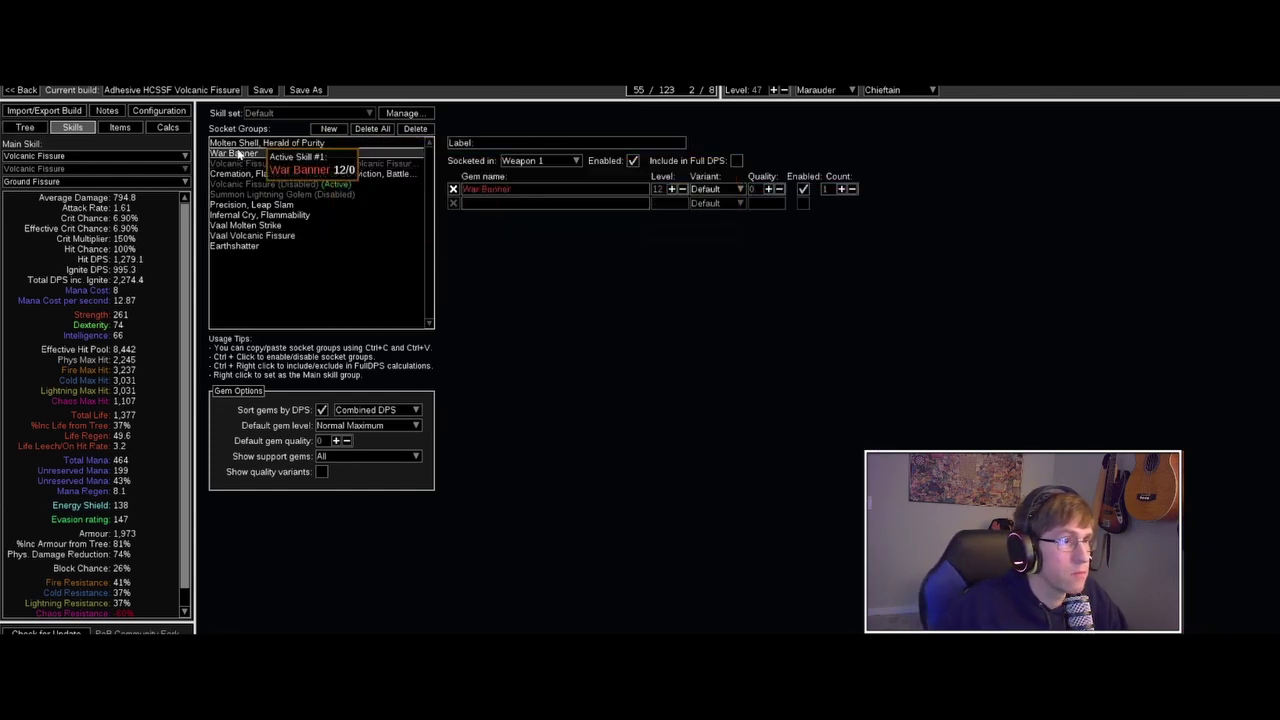
mouse_move(493, 193)
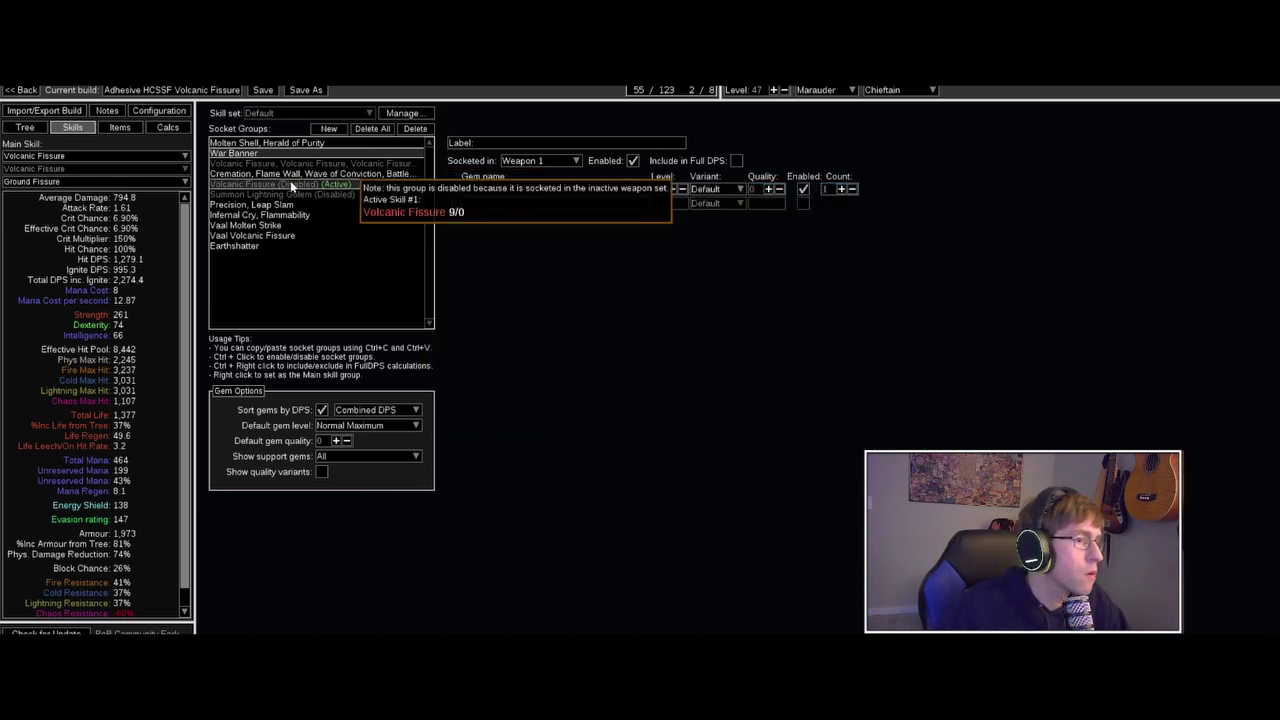
click(289, 207)
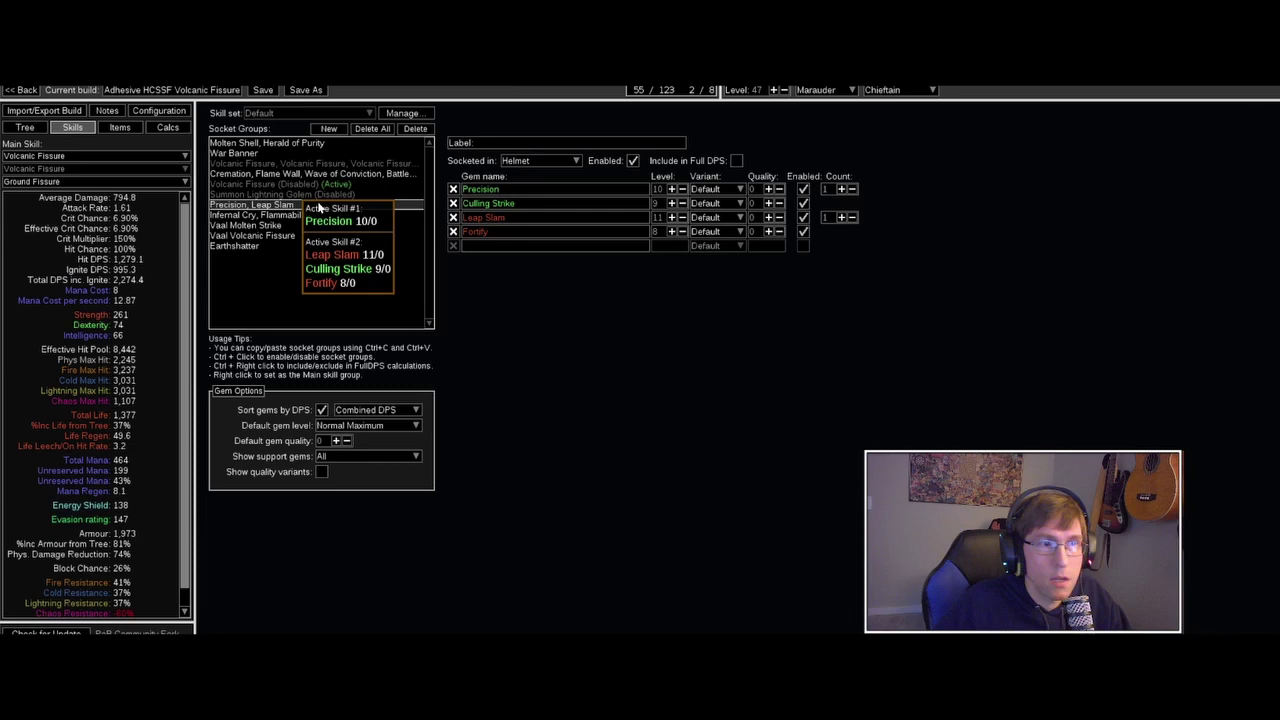
mouse_move(490, 193)
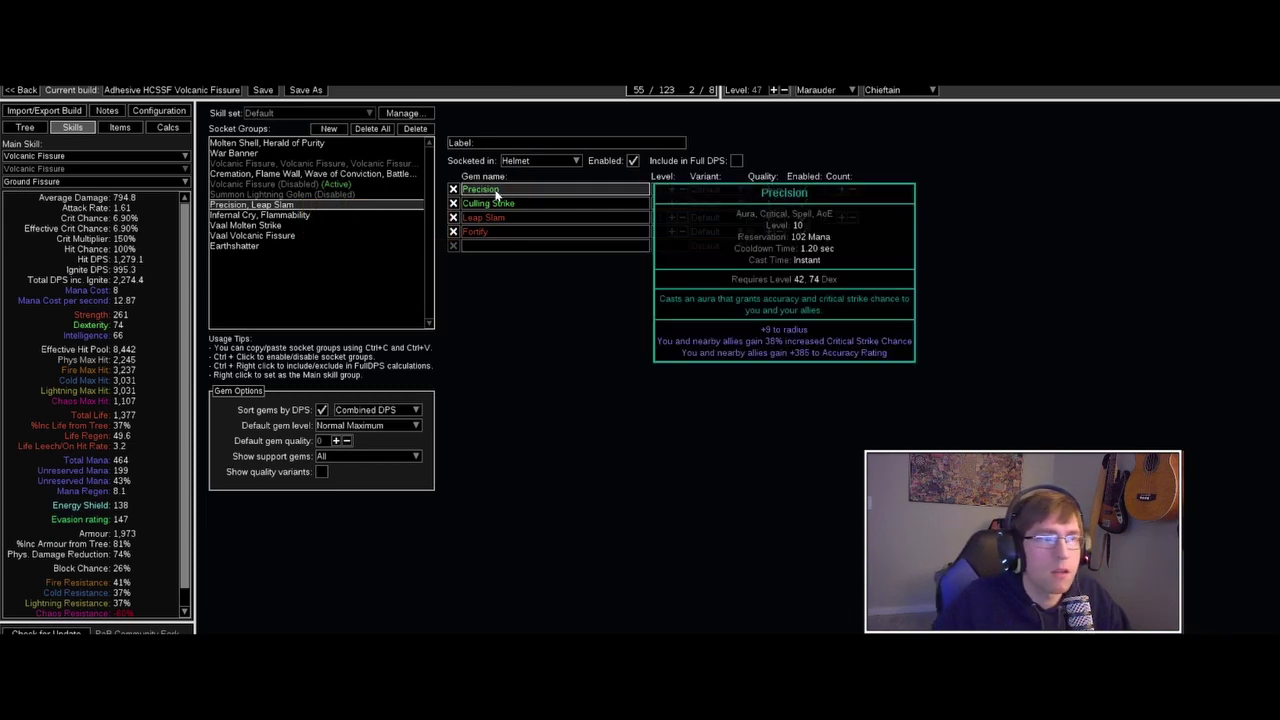
click(280, 154)
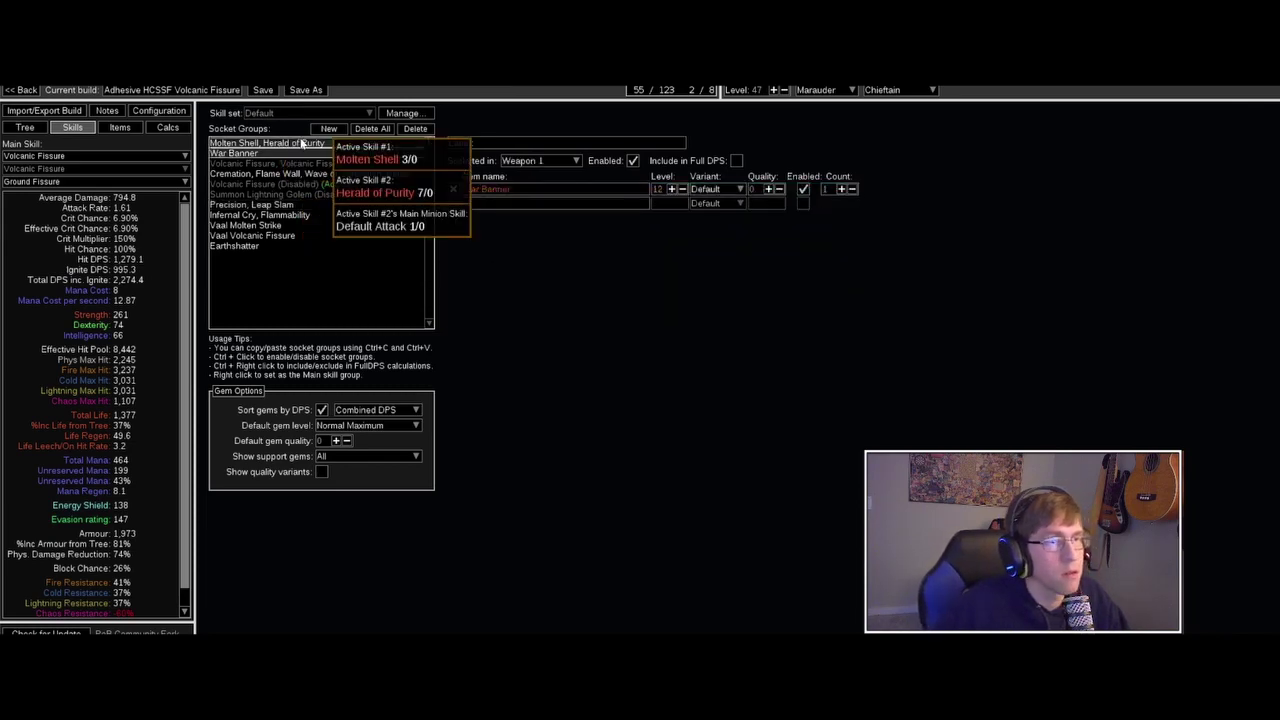
click(296, 144)
Step: Examine the warcry options on the passive tree, reading the Warcry Speed, Measured Fury and Natural Authority nodes
click(29, 131)
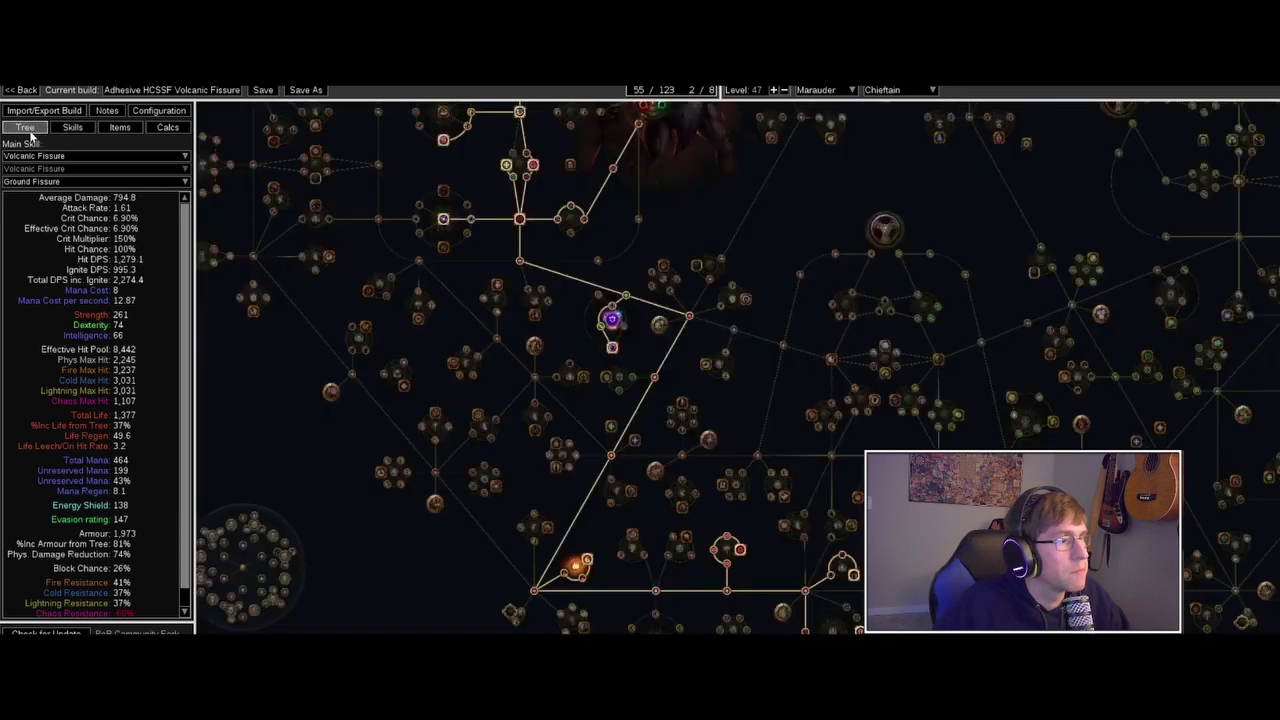
drag(727, 398, 687, 421)
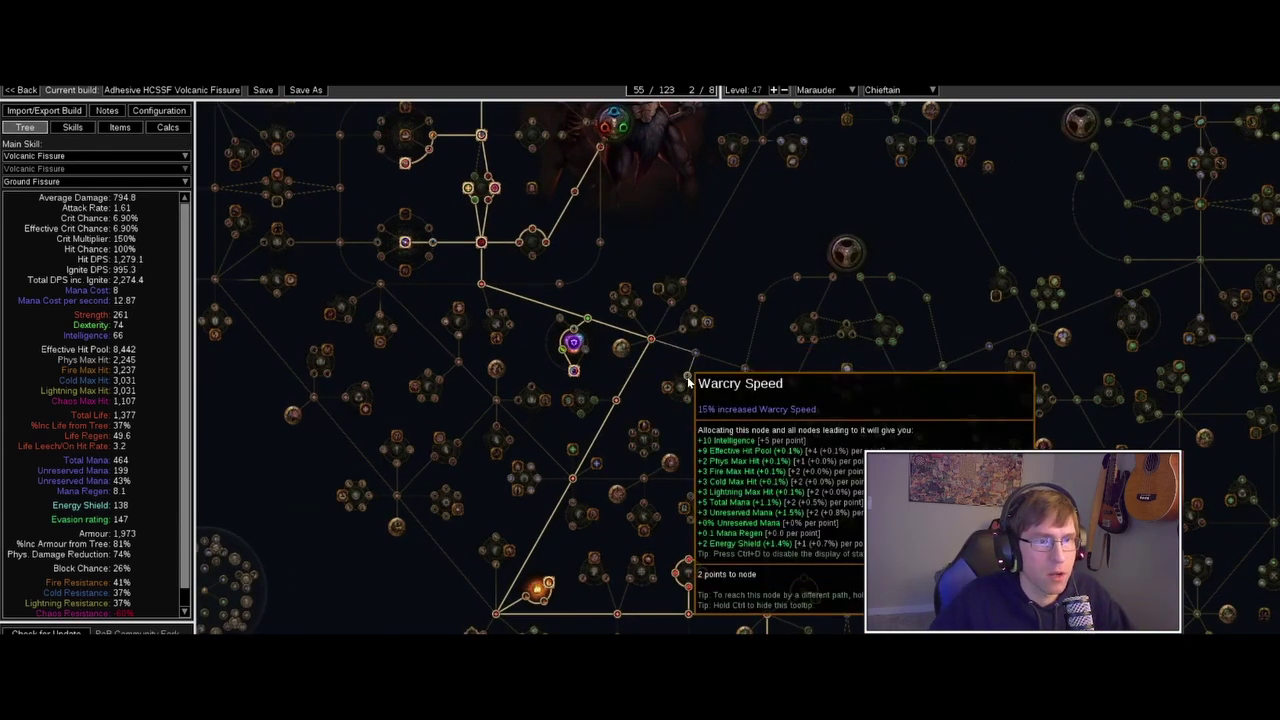
mouse_move(668, 390)
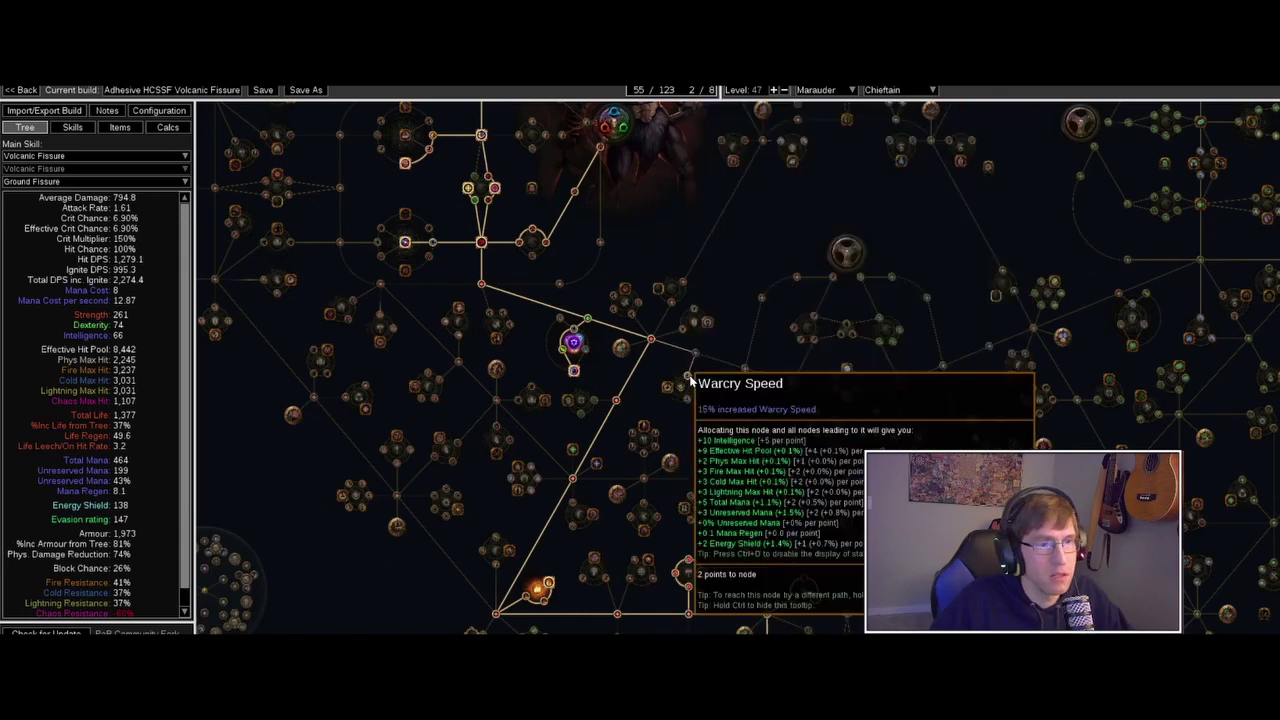
drag(703, 414, 663, 420)
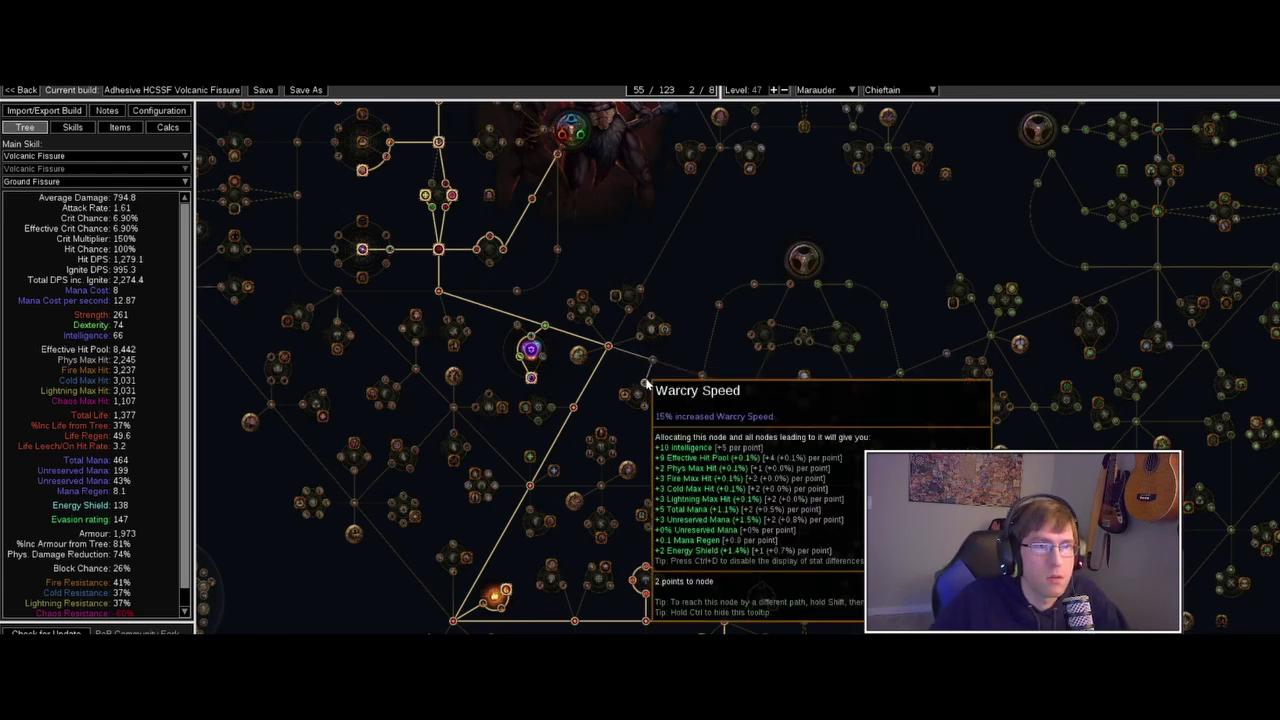
mouse_move(624, 394)
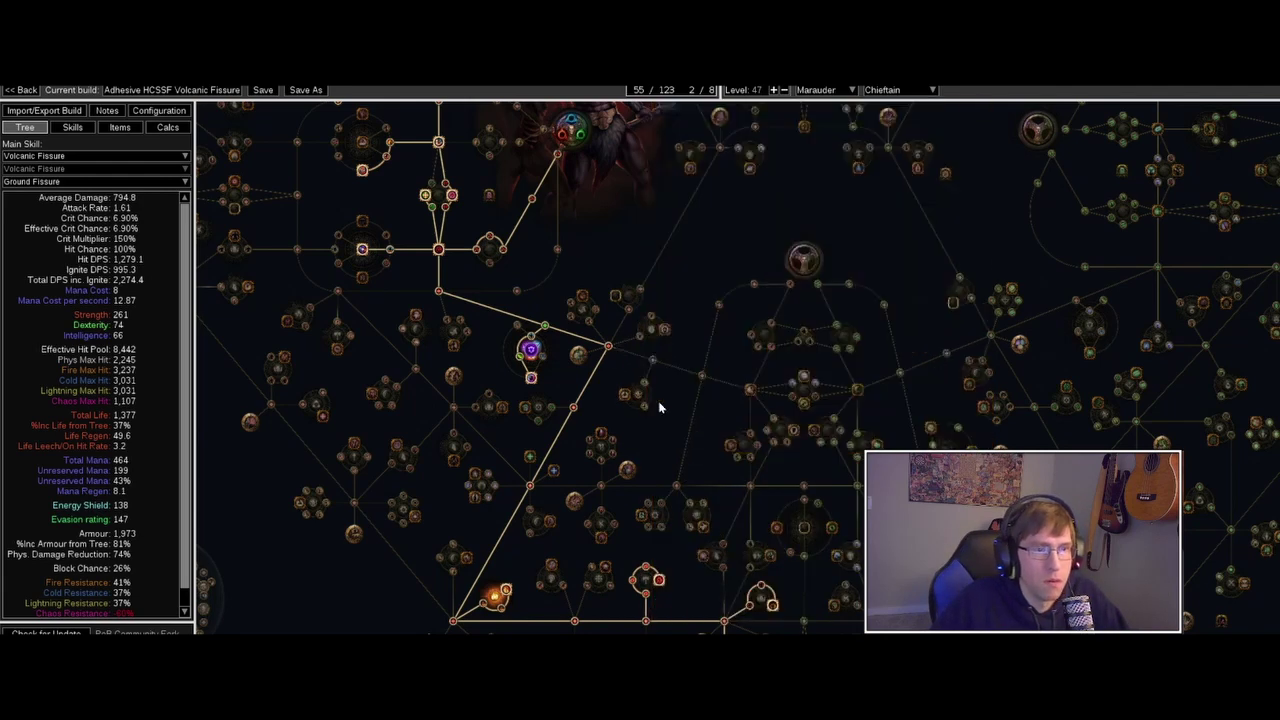
drag(672, 423, 661, 393)
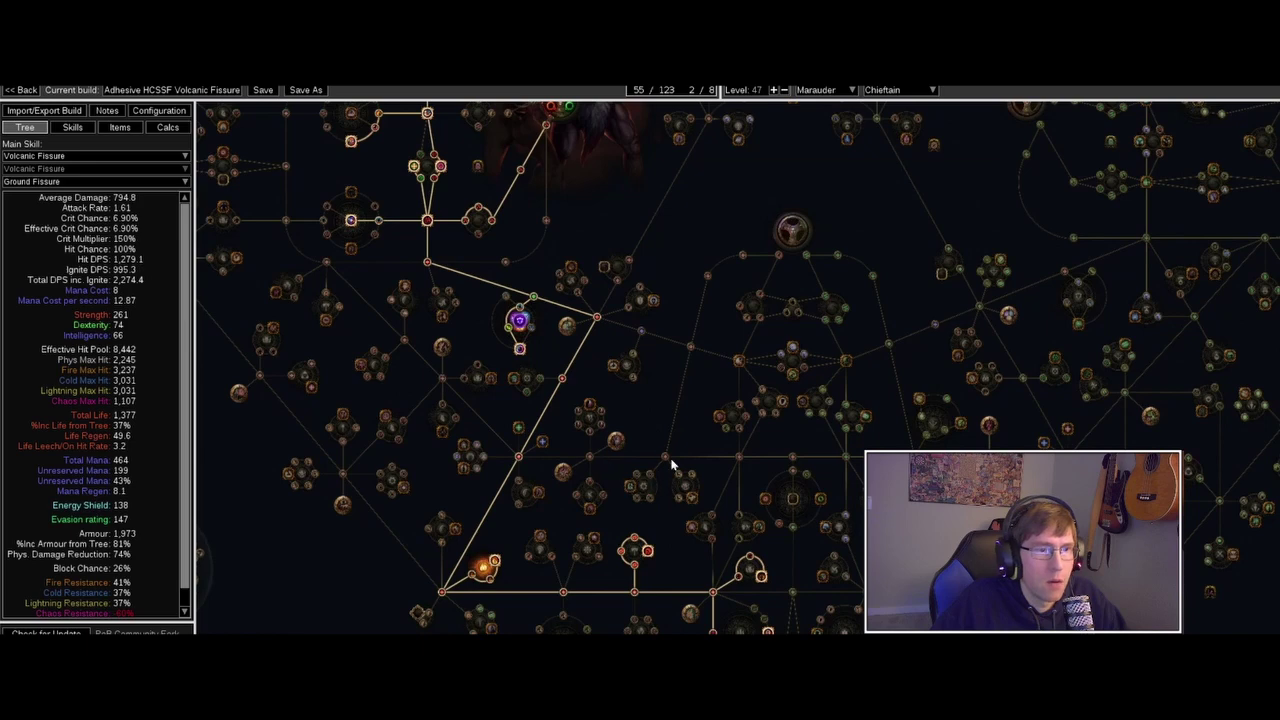
mouse_move(692, 480)
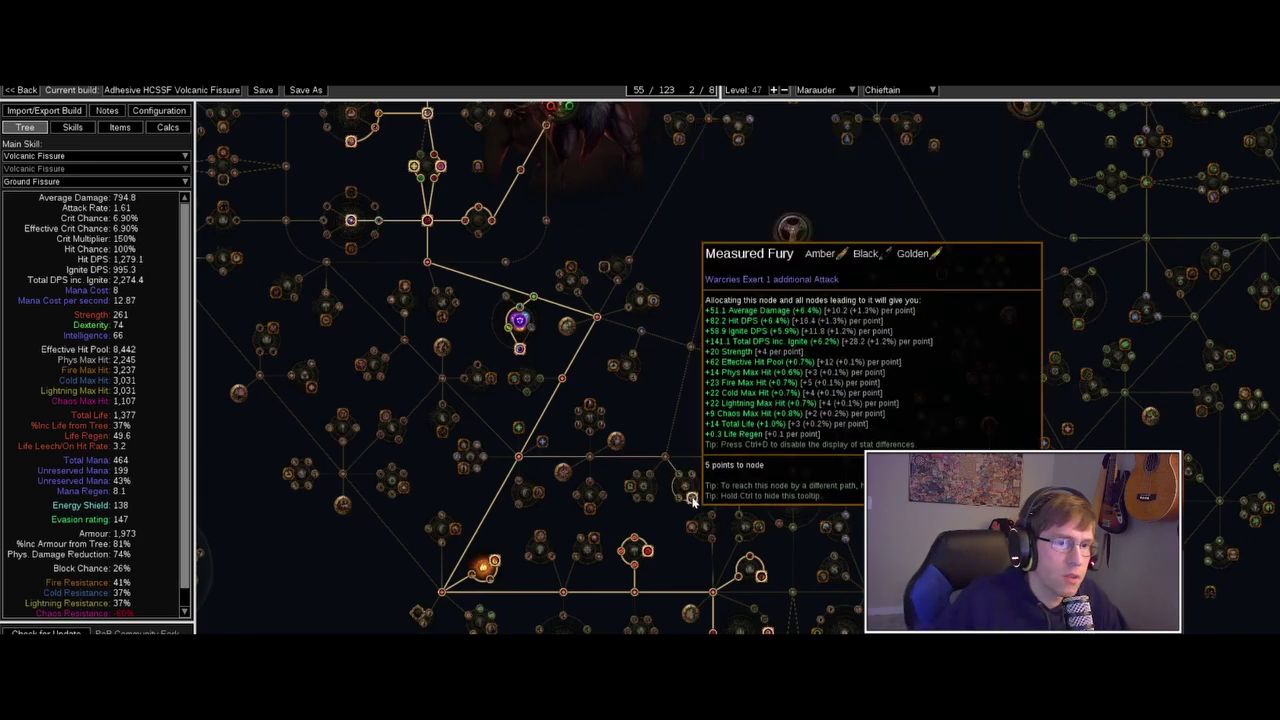
drag(371, 423, 534, 528)
mouse_move(456, 497)
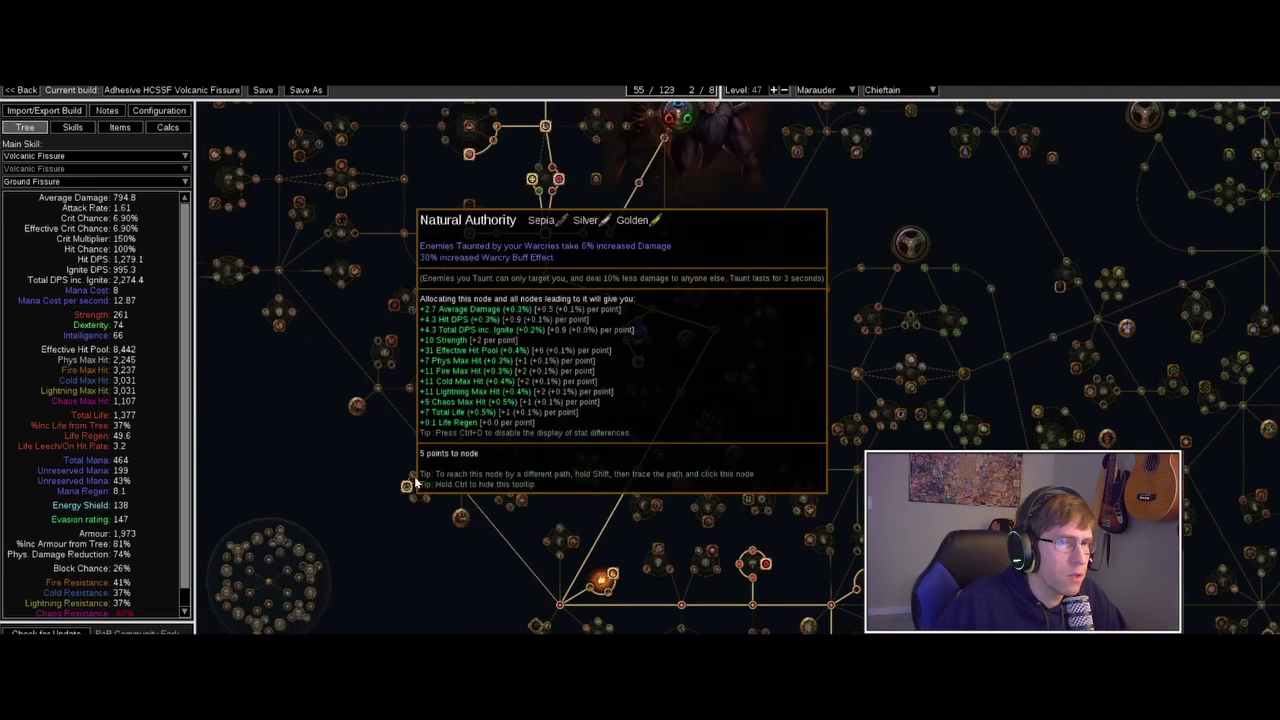
drag(766, 449, 665, 397)
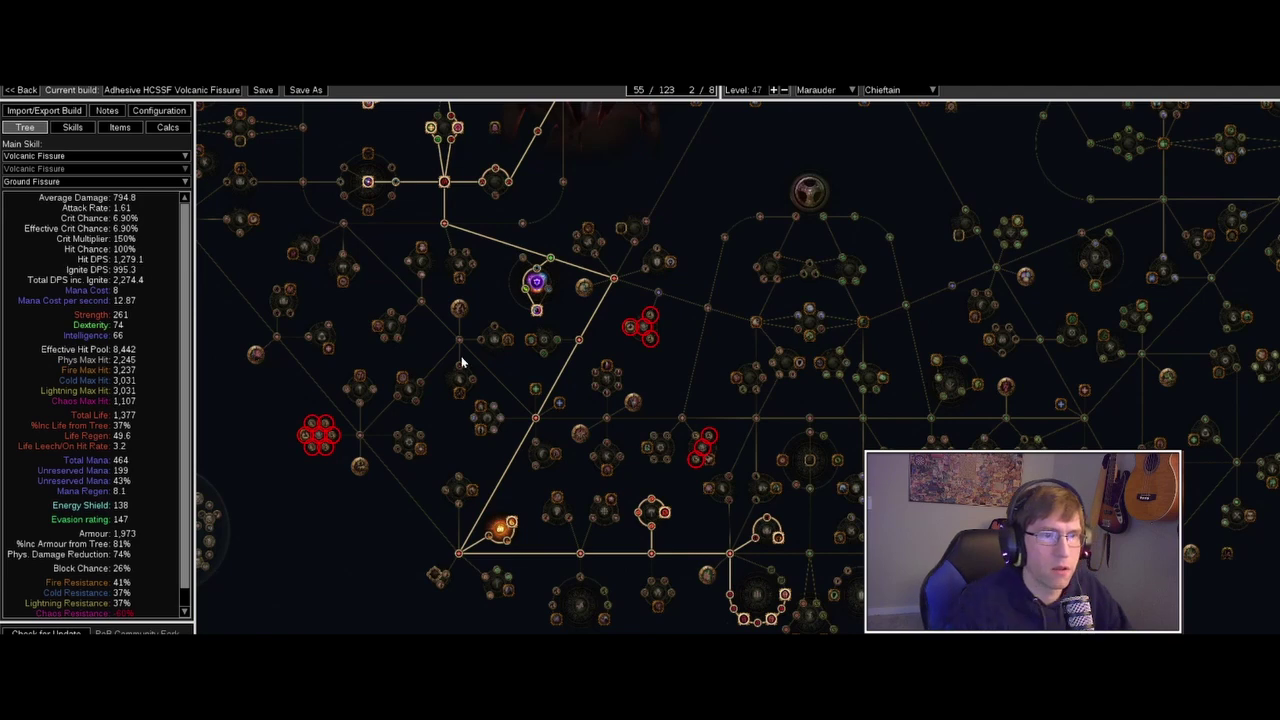
Step: Survey the highlighted clusters on the passive tree around the Marauder start and the allocated path below it
drag(711, 388, 721, 528)
mouse_move(677, 296)
mouse_down()
mouse_move(737, 428)
mouse_move(666, 343)
mouse_move(670, 298)
mouse_move(681, 298)
mouse_up()
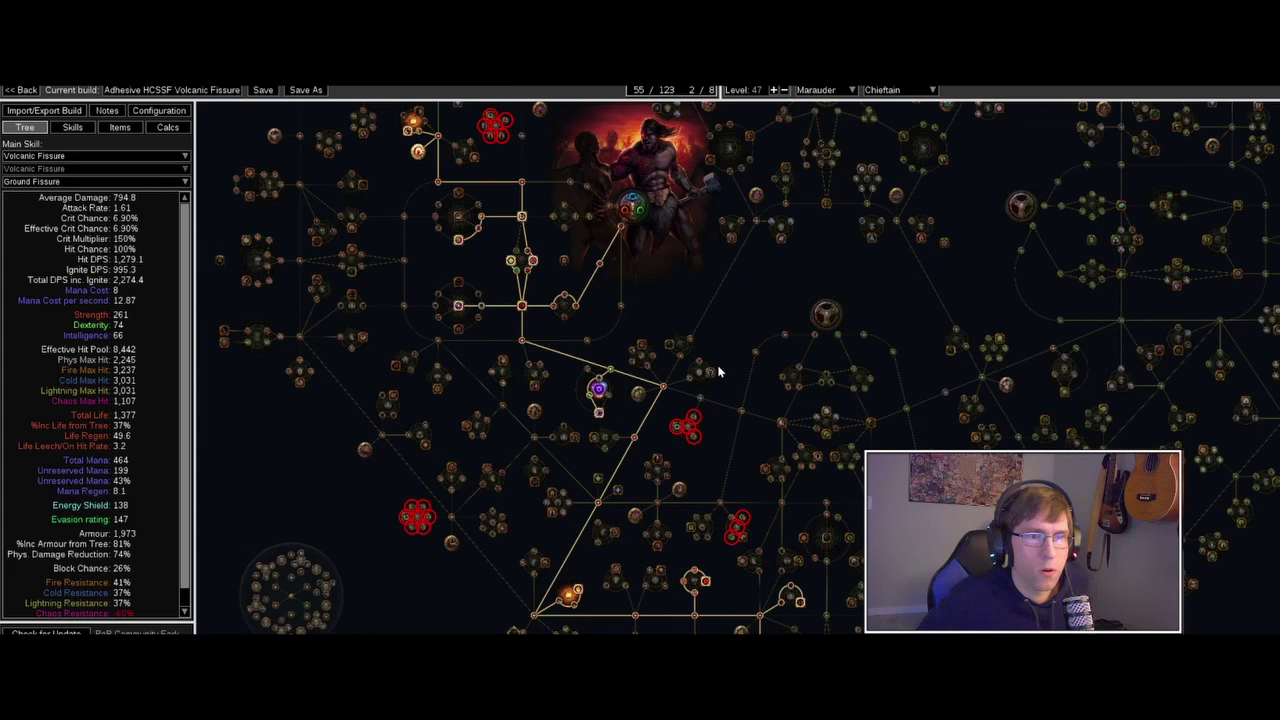
drag(730, 437, 739, 457)
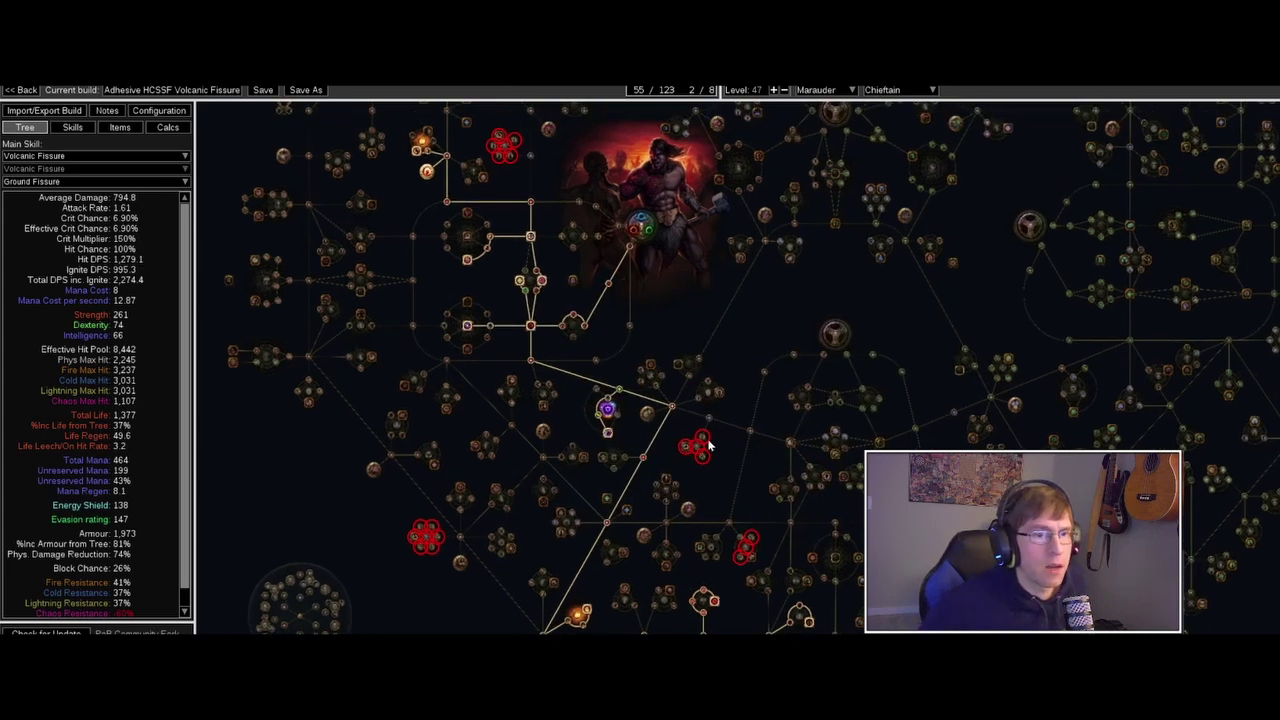
mouse_move(697, 450)
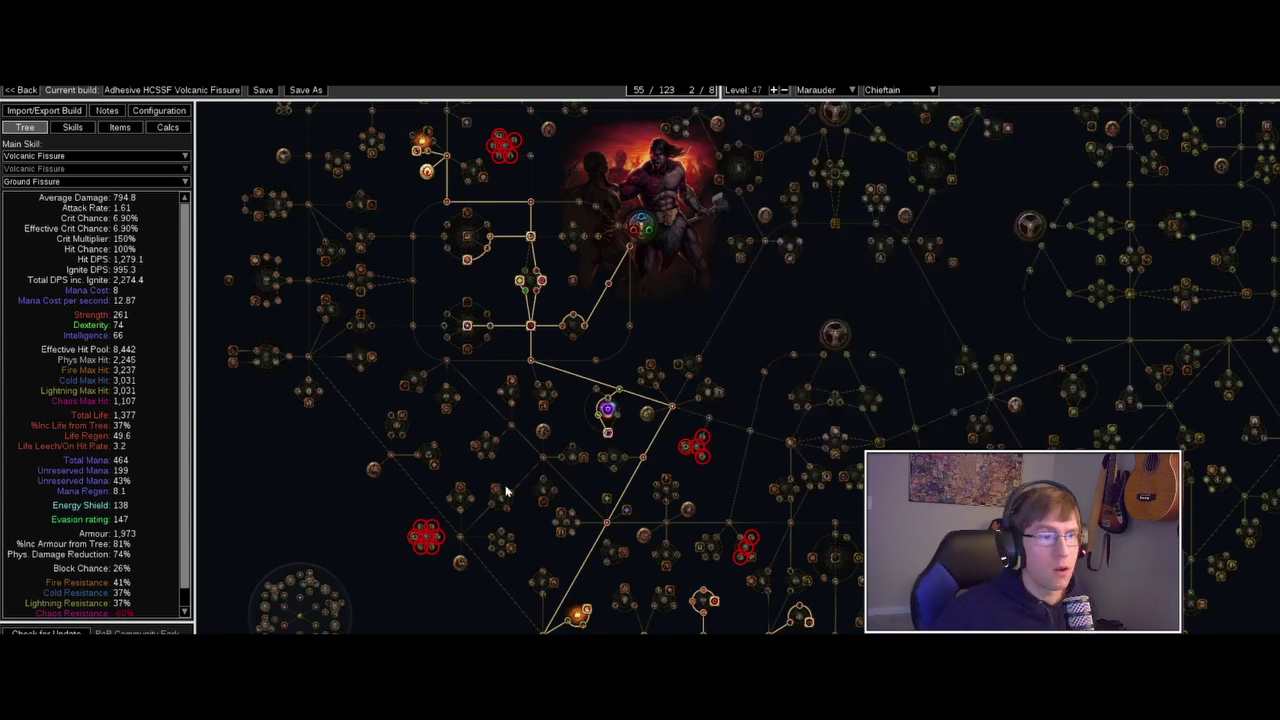
mouse_move(413, 540)
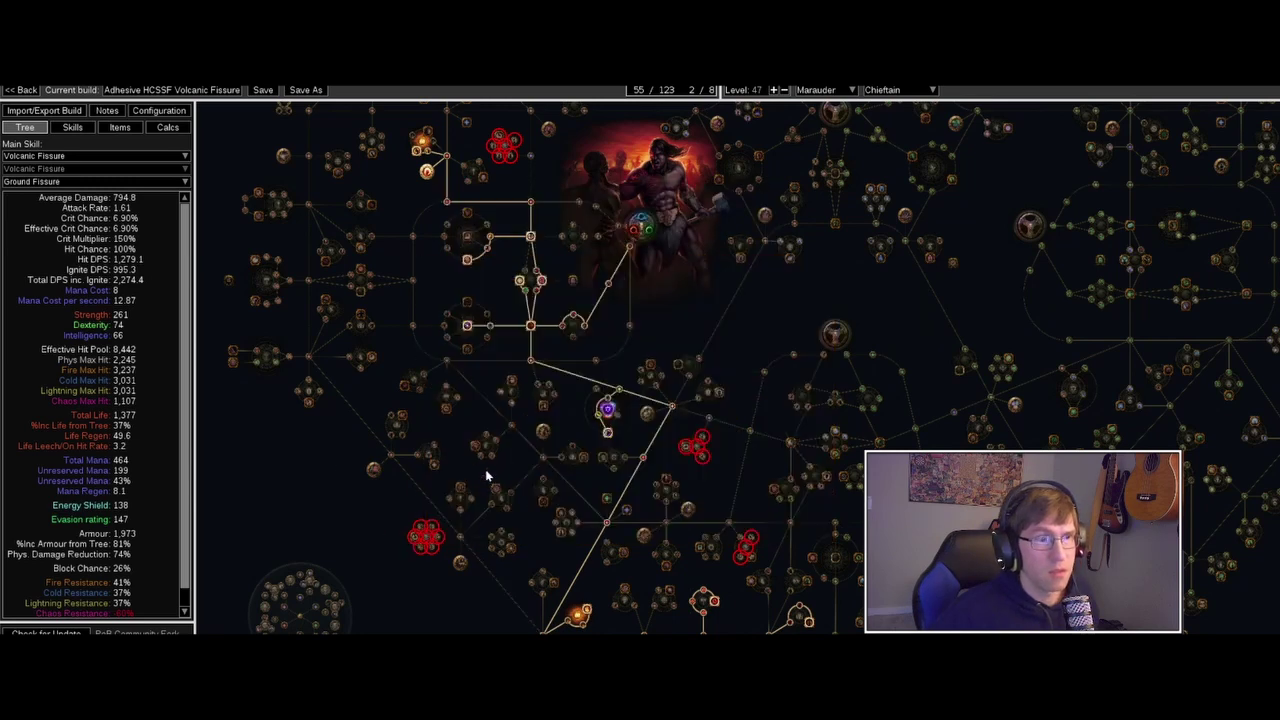
drag(578, 504, 531, 431)
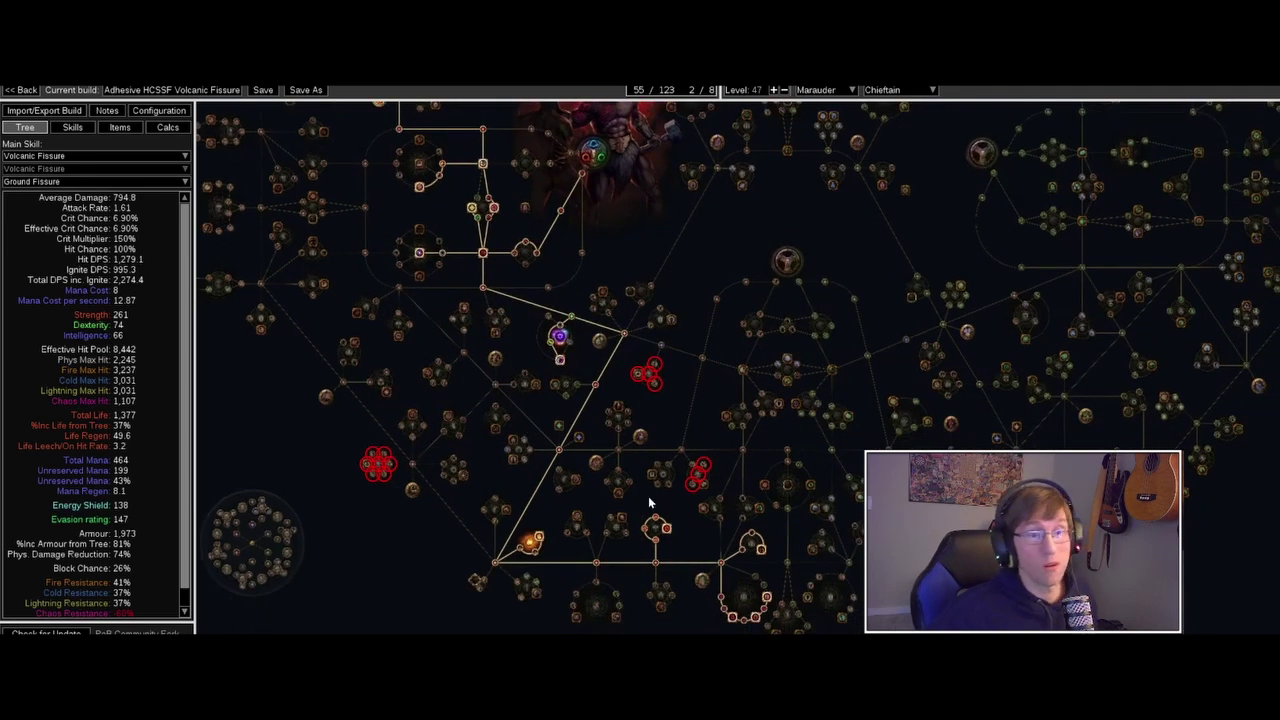
mouse_move(648, 496)
mouse_down()
mouse_move(680, 475)
mouse_move(667, 506)
mouse_up()
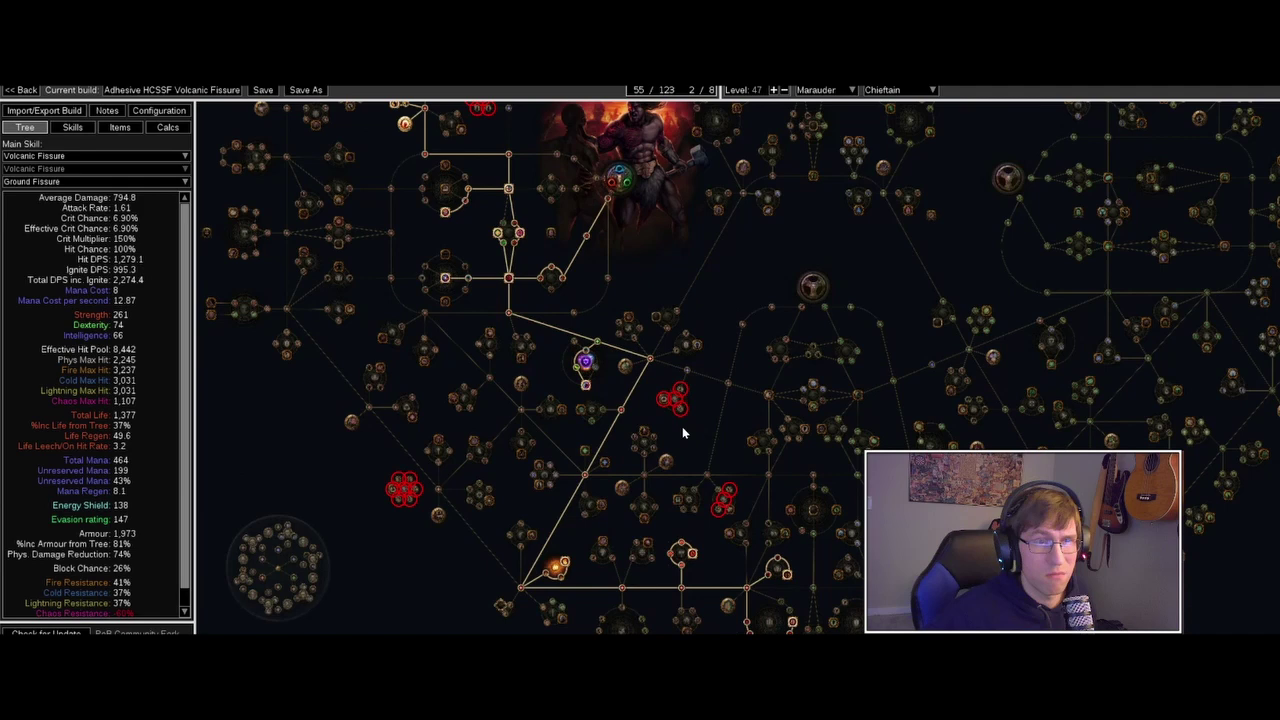
drag(682, 426, 613, 532)
drag(622, 426, 705, 540)
drag(612, 390, 510, 298)
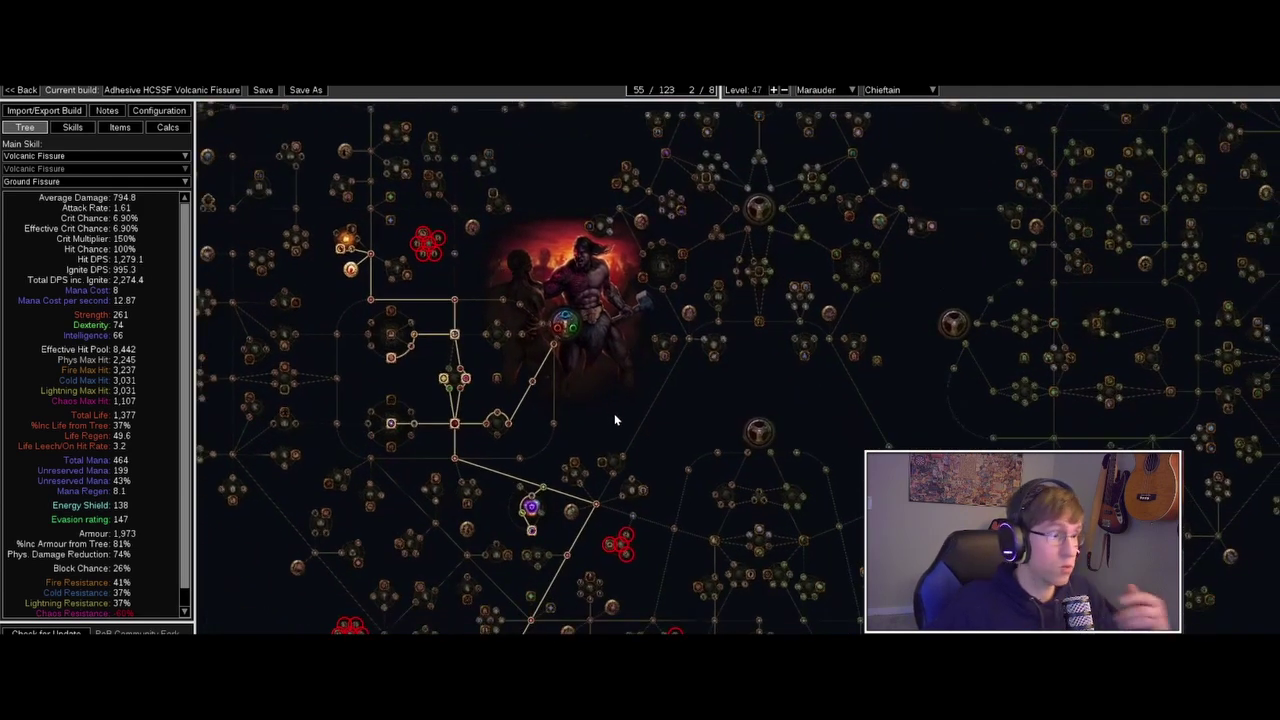
drag(614, 420, 695, 297)
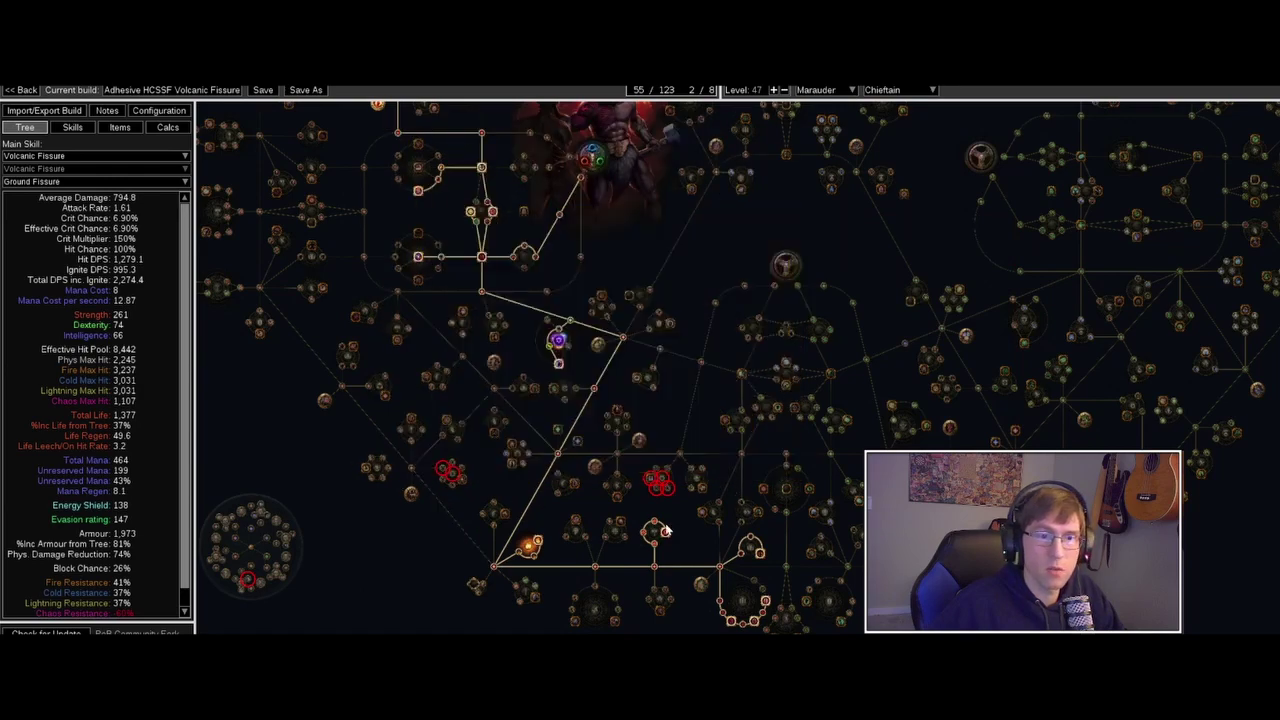
Step: Examine the newly highlighted clusters in the lower part of the passive tree, and read the Dismembering and Armour nodes
mouse_move(652, 482)
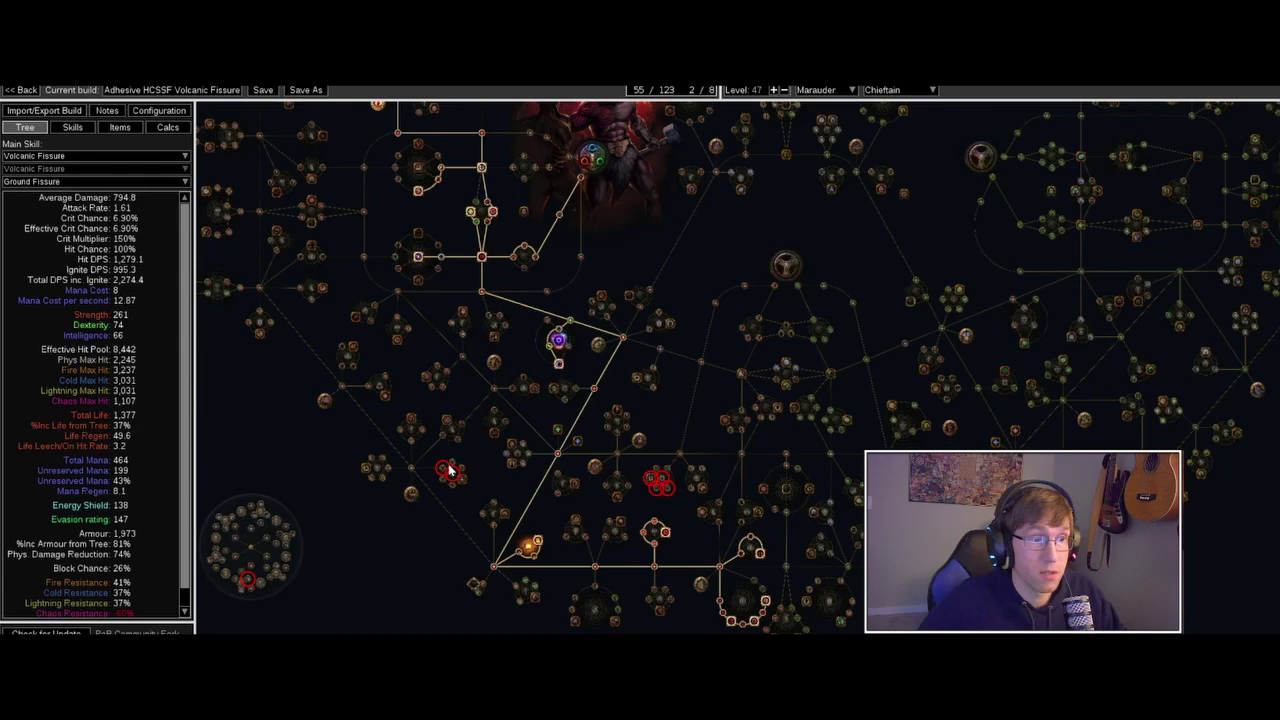
drag(545, 450, 573, 362)
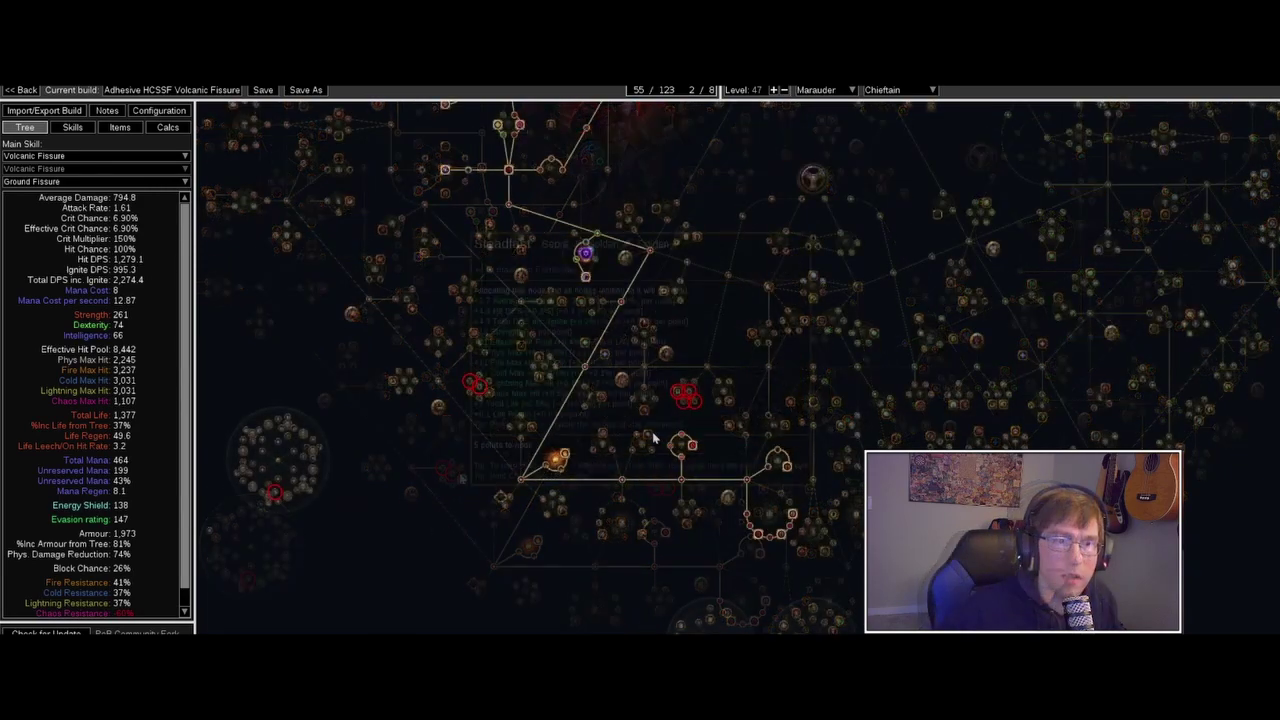
mouse_move(642, 433)
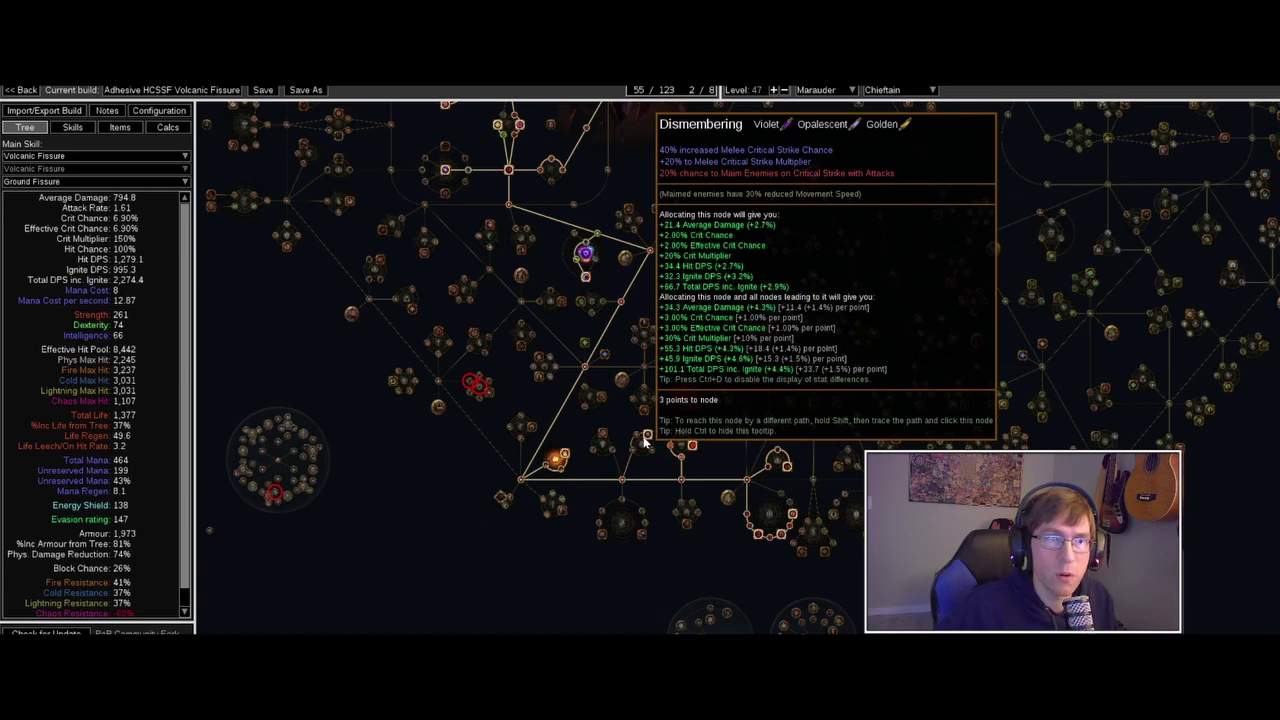
drag(499, 447, 489, 478)
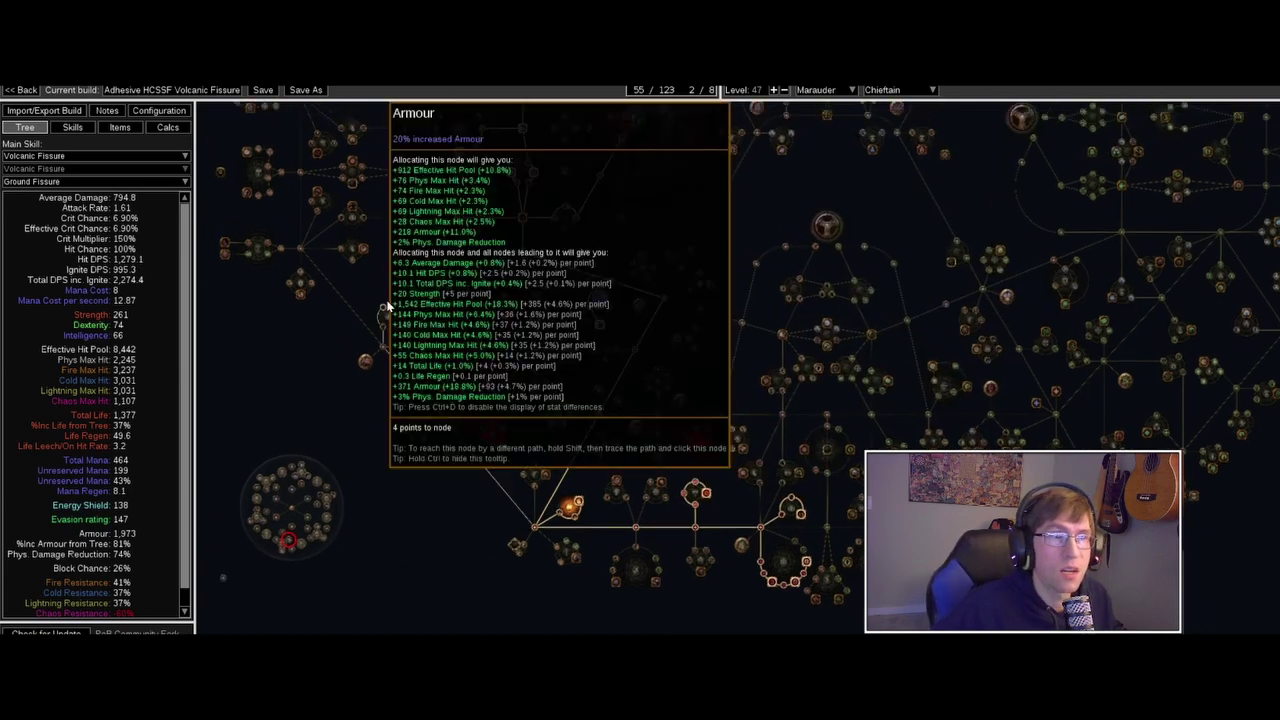
mouse_move(393, 307)
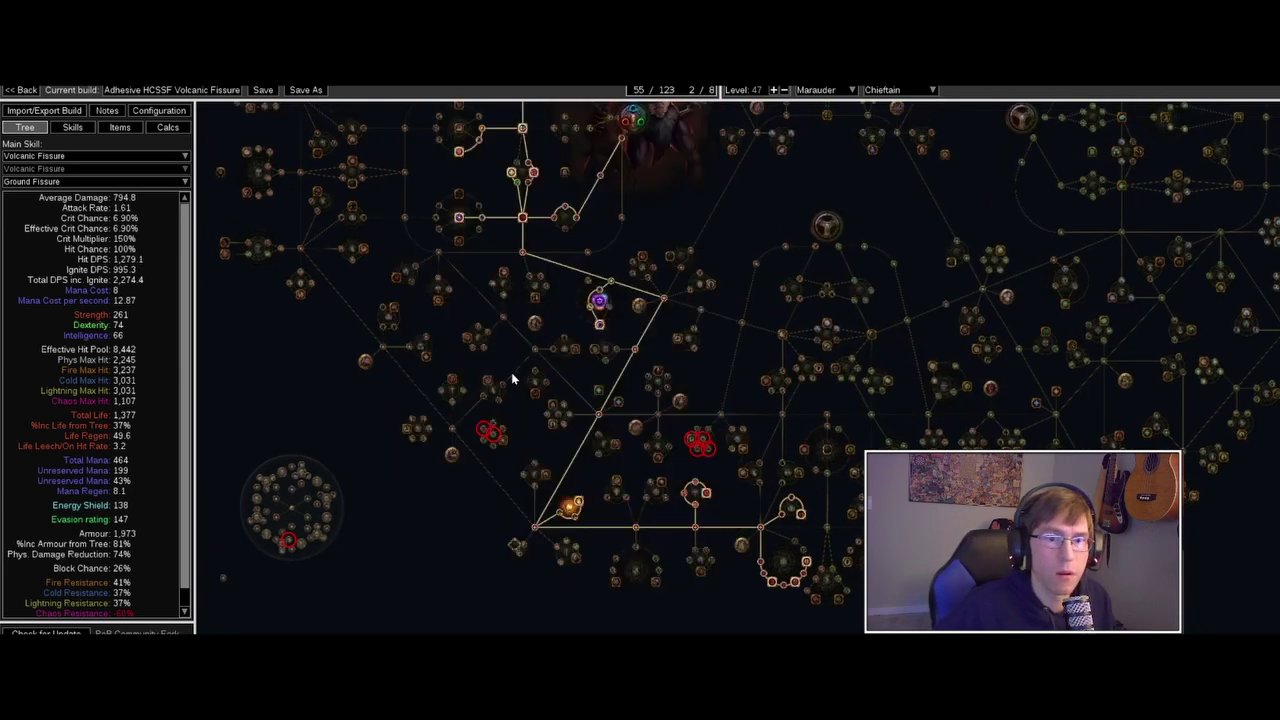
Step: Inspect the Large Jewel Socket at the lower edge of the passive tree and the Strength node beside the allocated path
drag(757, 394, 727, 520)
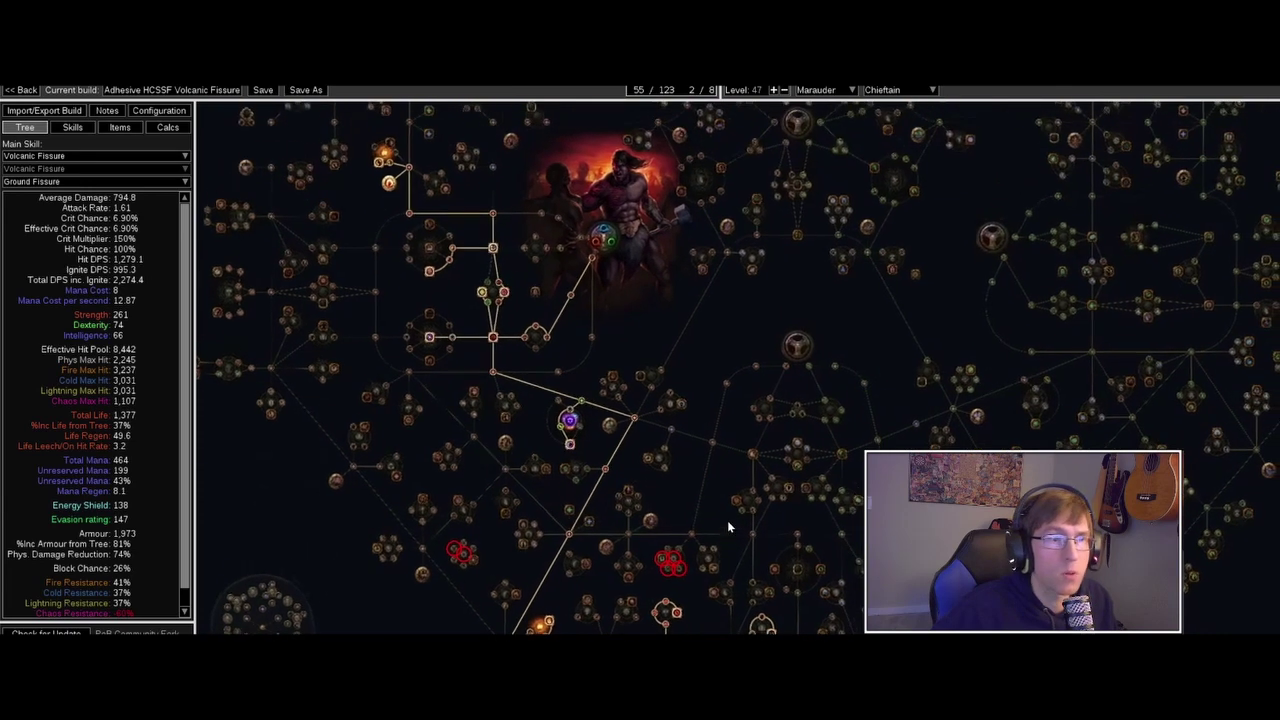
drag(549, 359, 554, 335)
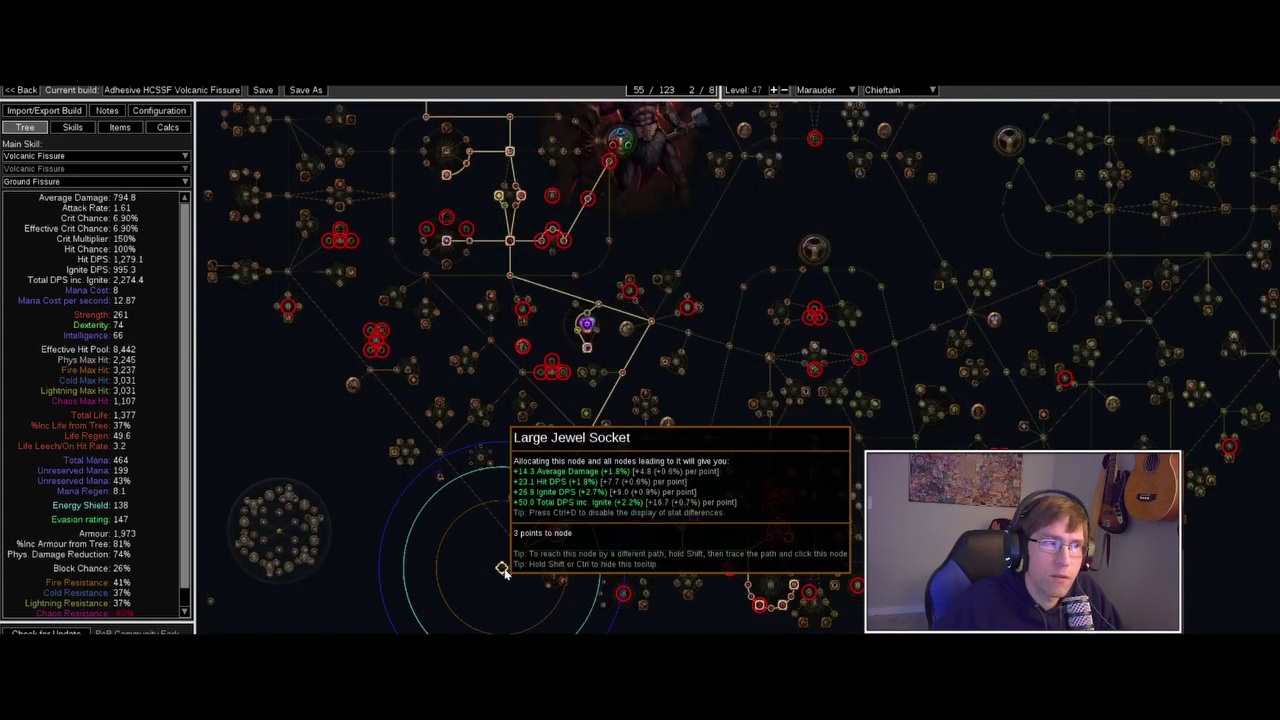
drag(651, 337, 588, 446)
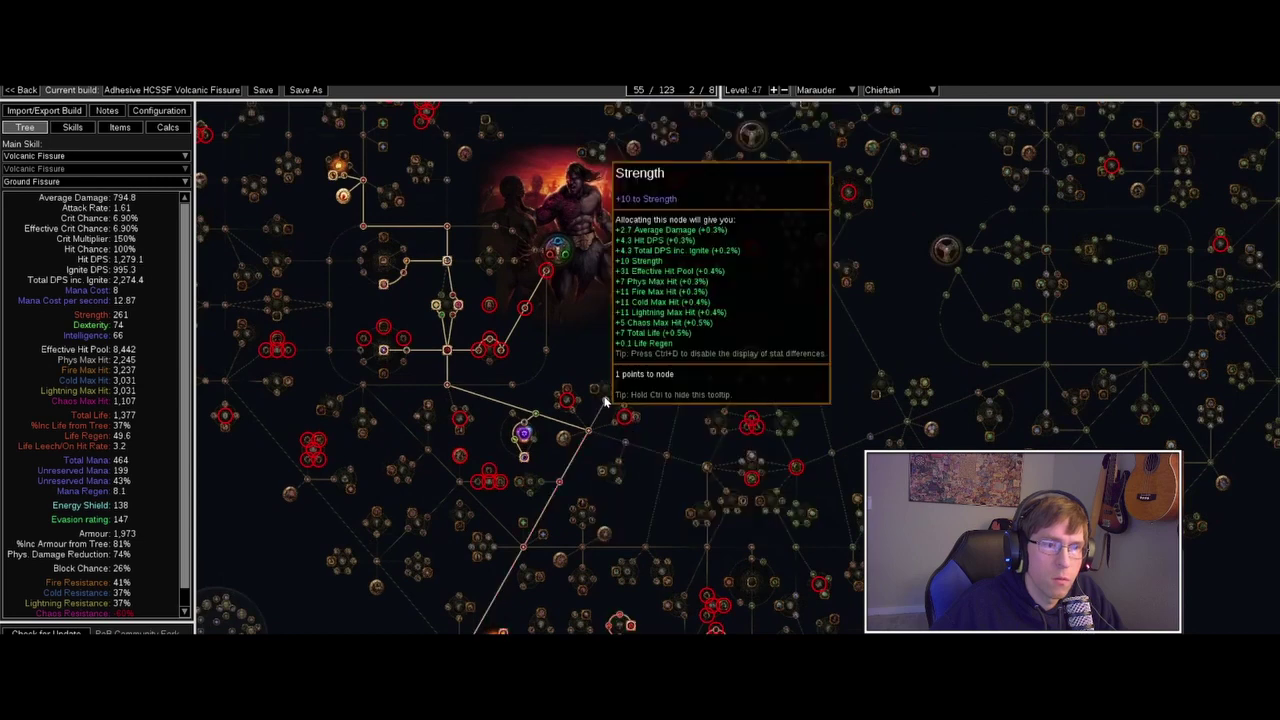
Step: Read the Path of the Warrior and Iron Will nodes beside the Marauder start on the passive tree
drag(604, 400, 557, 443)
drag(608, 386, 598, 420)
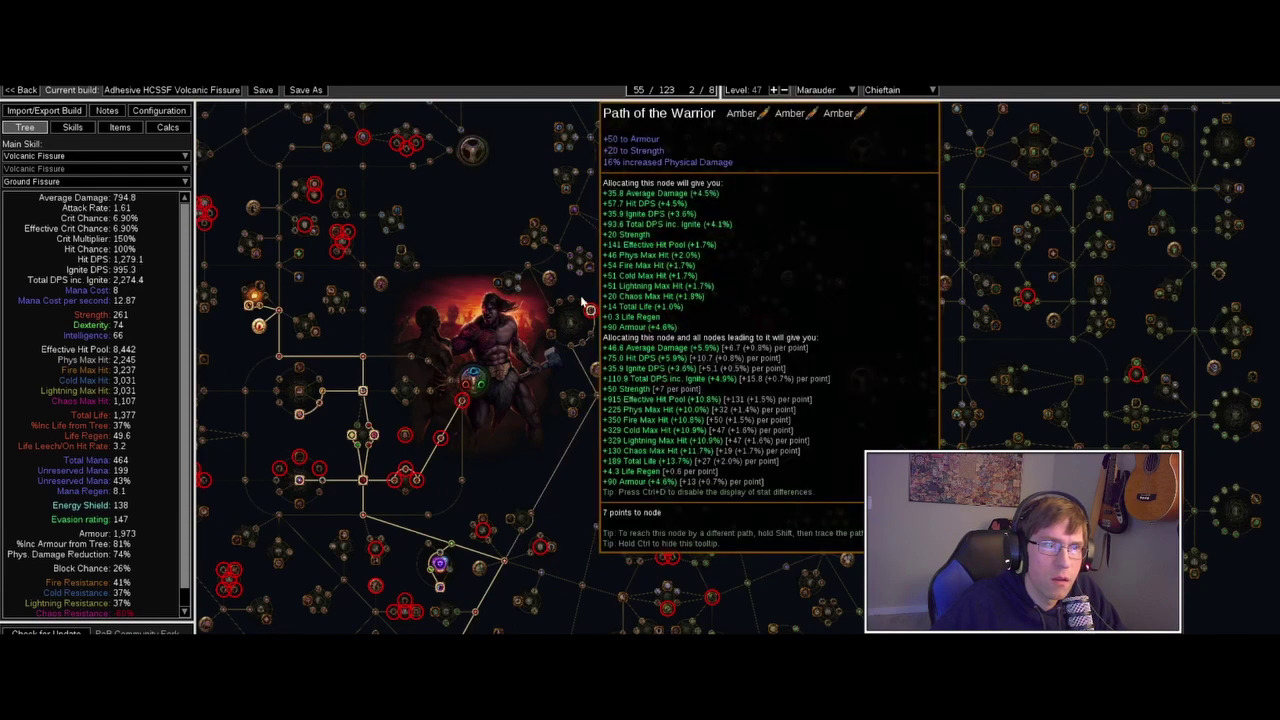
mouse_move(548, 282)
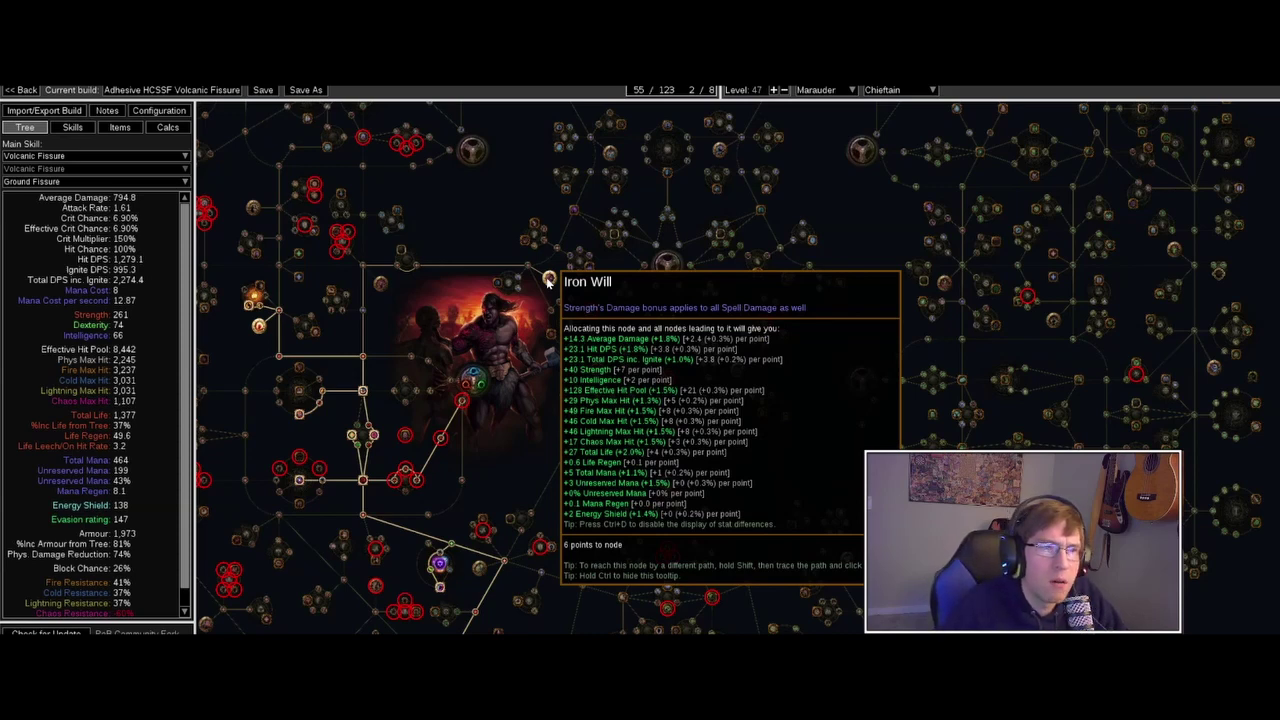
drag(548, 282, 583, 375)
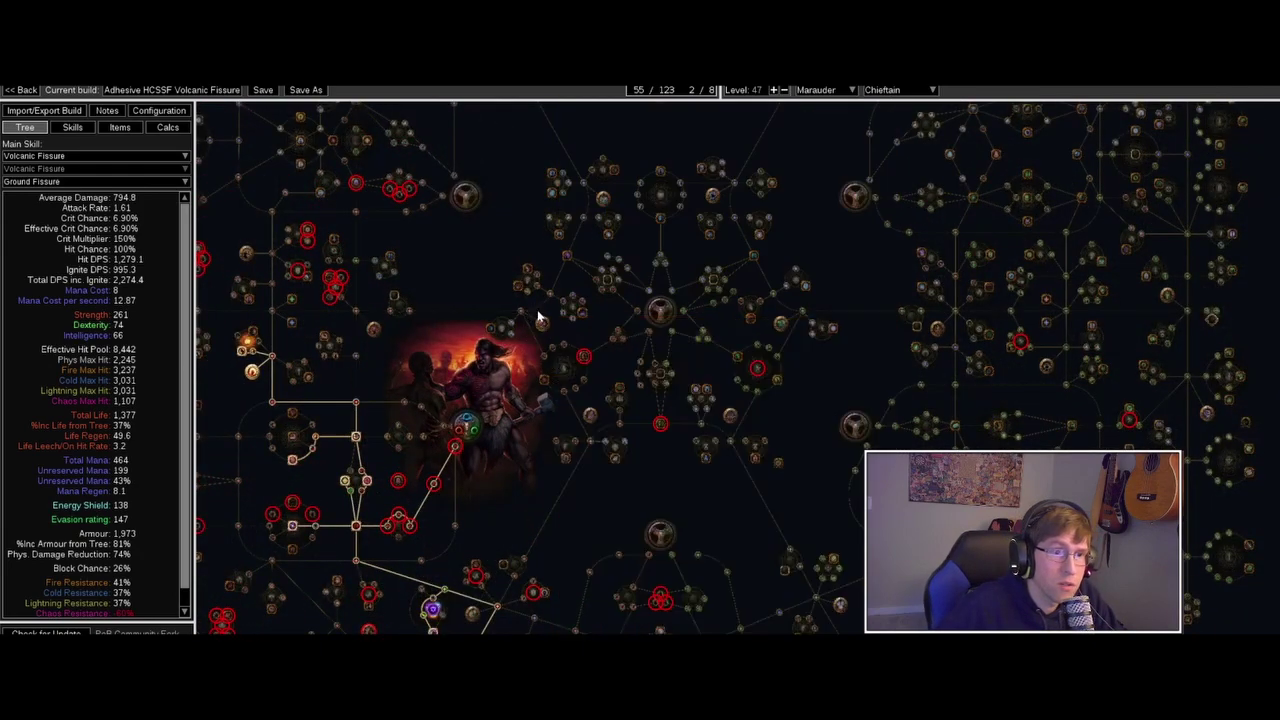
drag(503, 427, 506, 342)
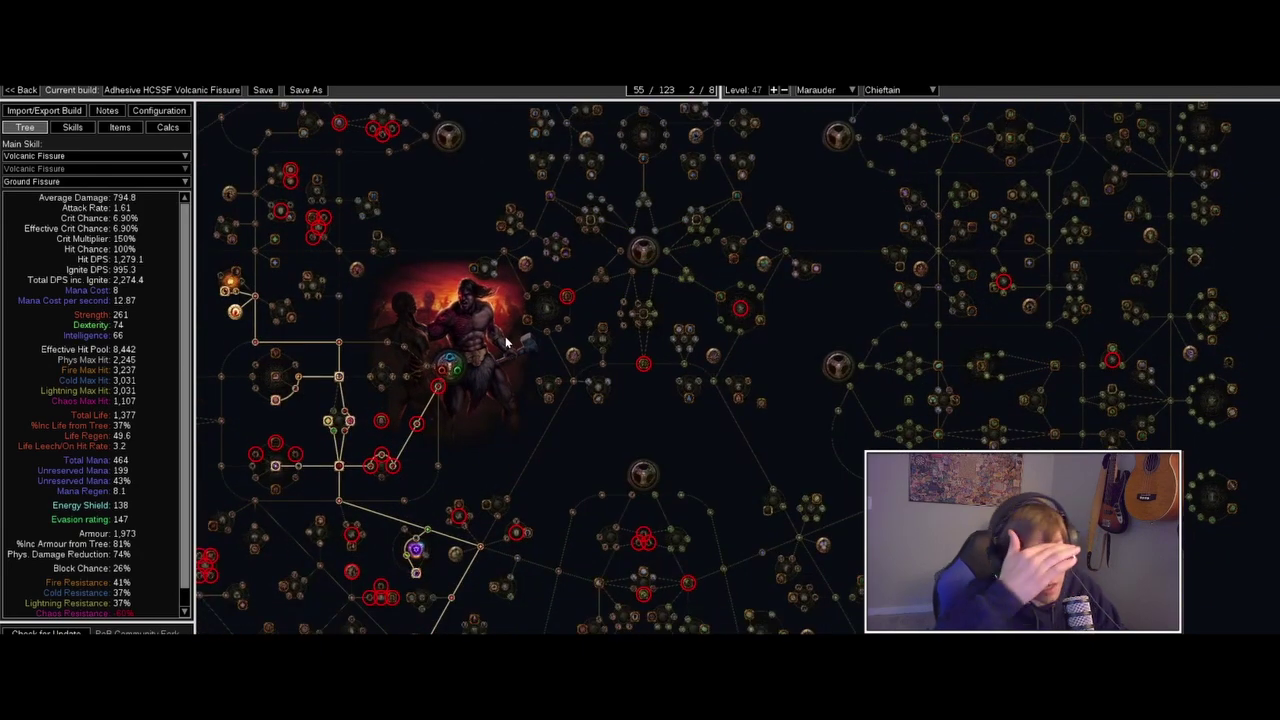
mouse_move(524, 266)
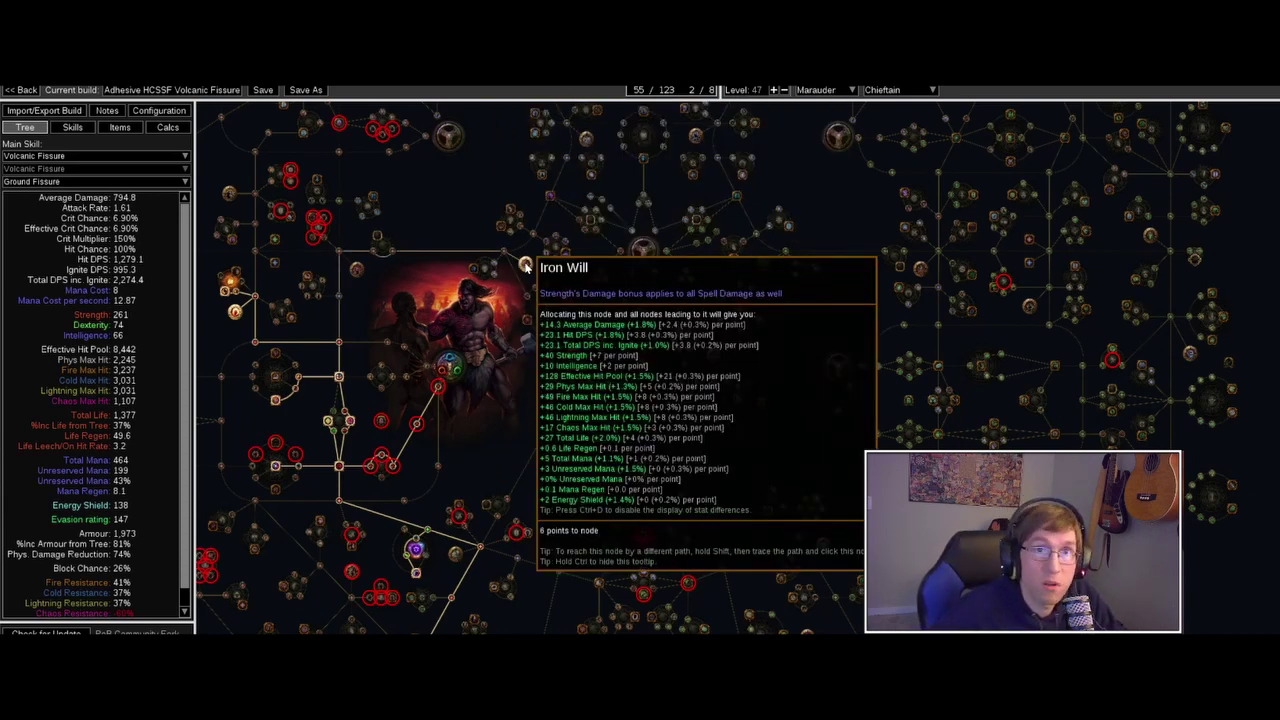
drag(518, 397, 660, 252)
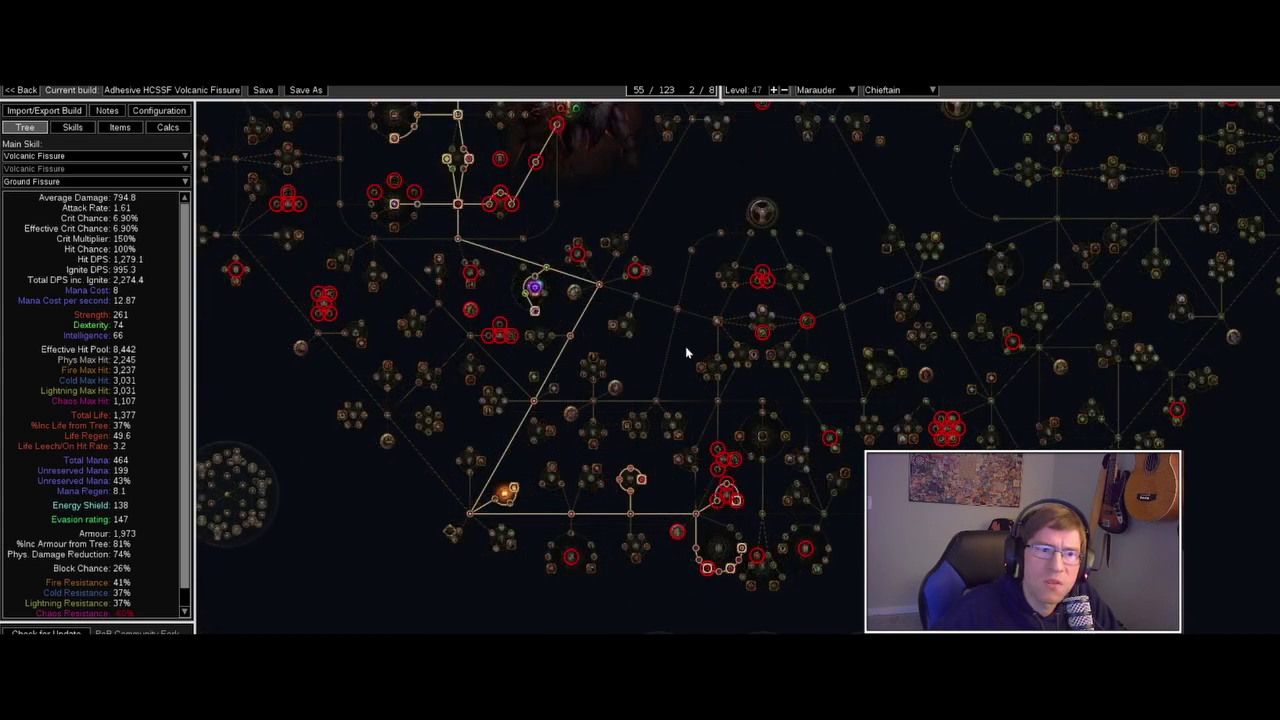
drag(686, 352, 762, 427)
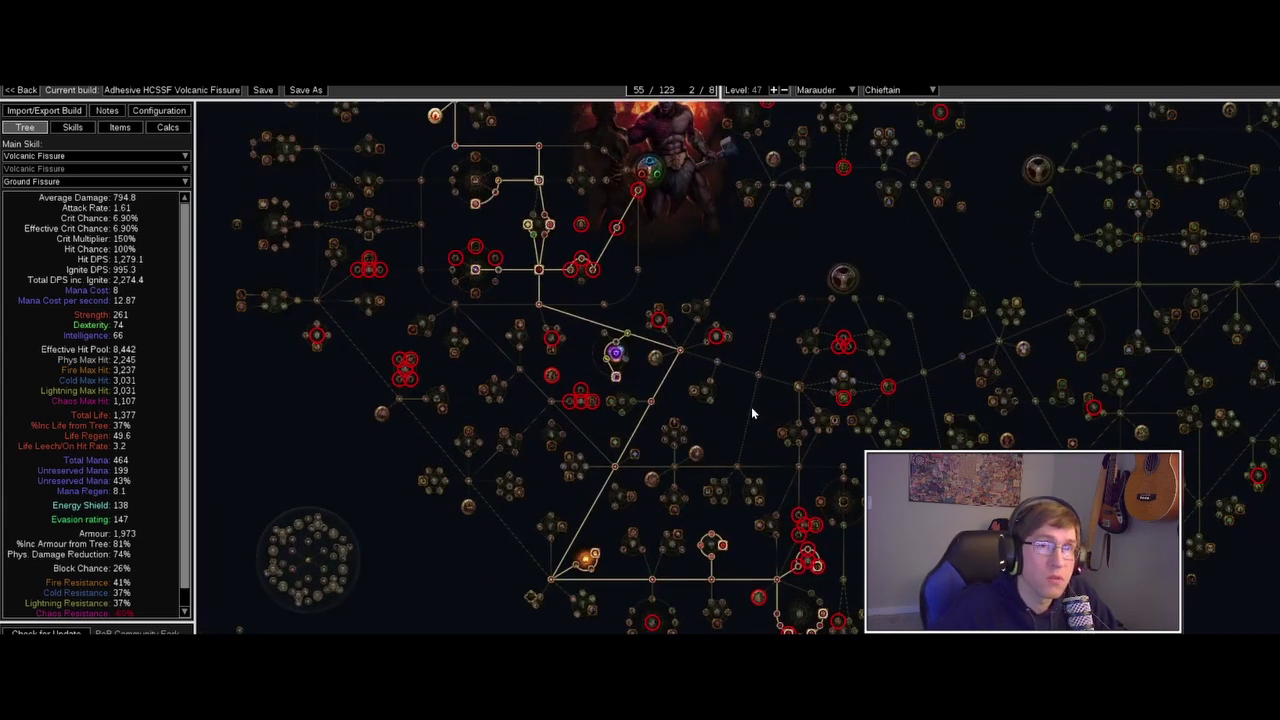
drag(728, 318, 622, 418)
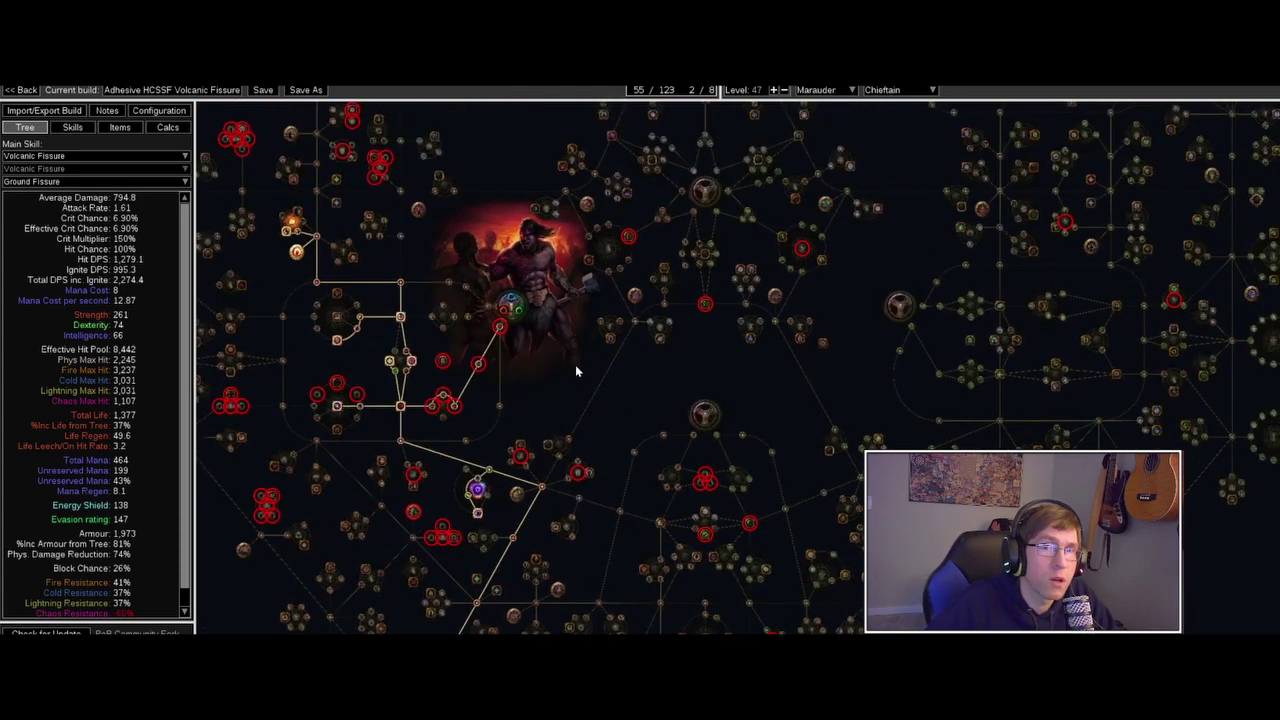
drag(600, 391, 465, 258)
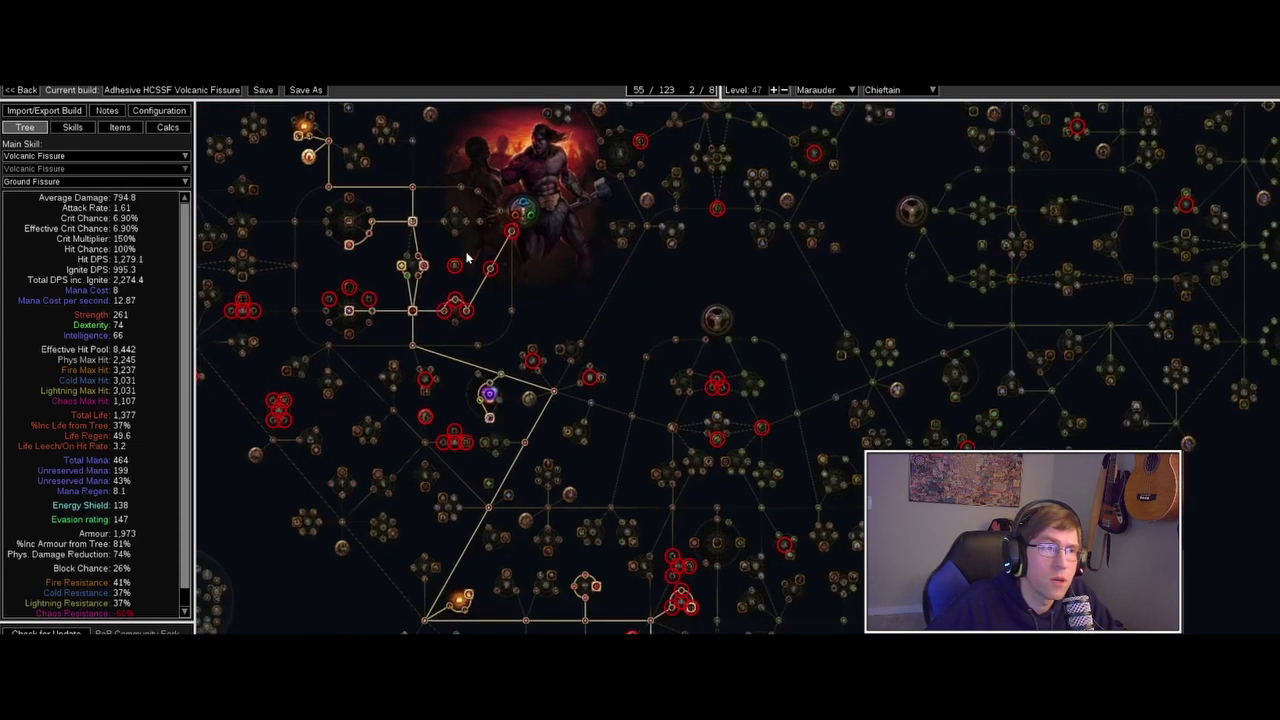
Step: Check the gems linked in the Earthshatter socket group and return to the passive tree below the Marauder start
click(72, 127)
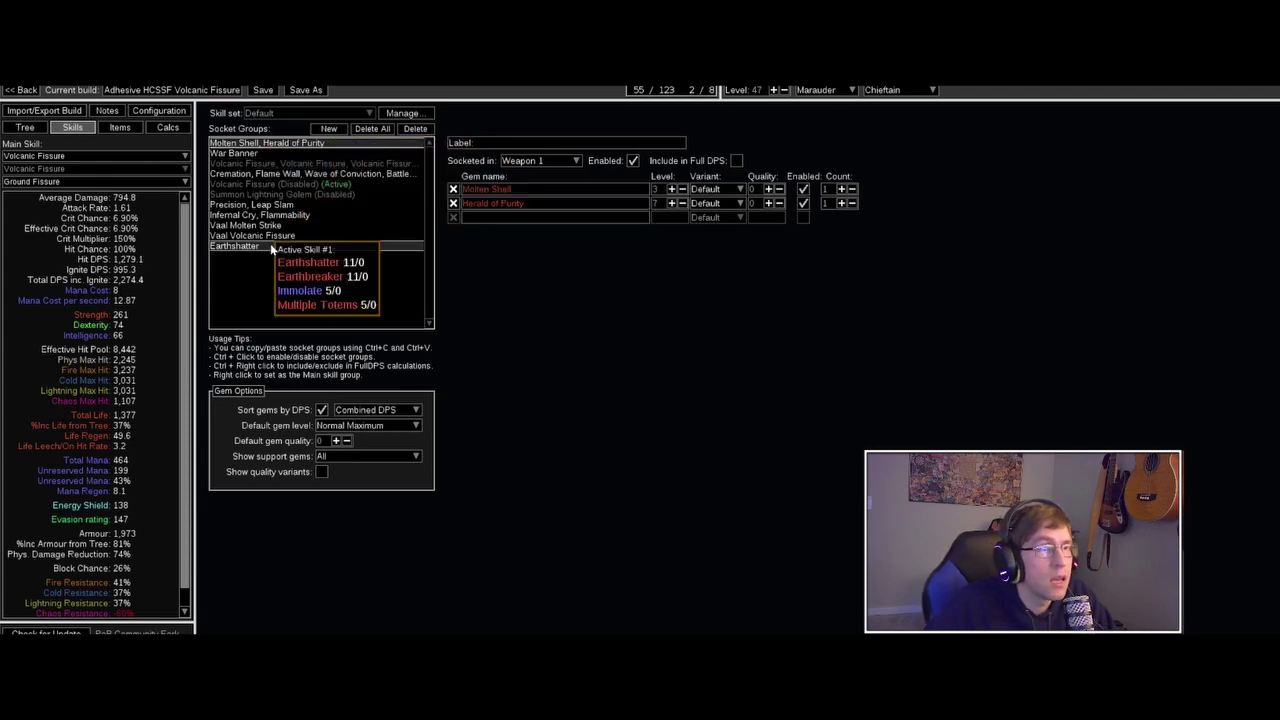
click(40, 131)
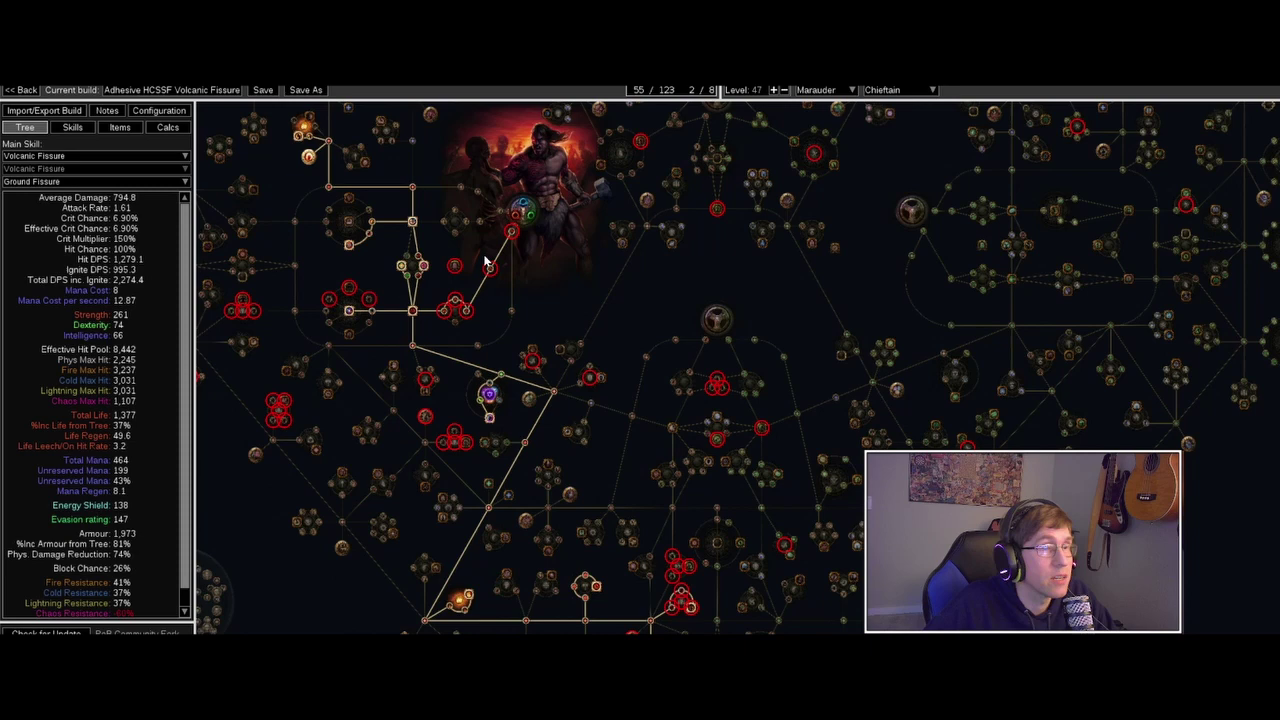
drag(630, 338, 587, 314)
drag(643, 363, 614, 286)
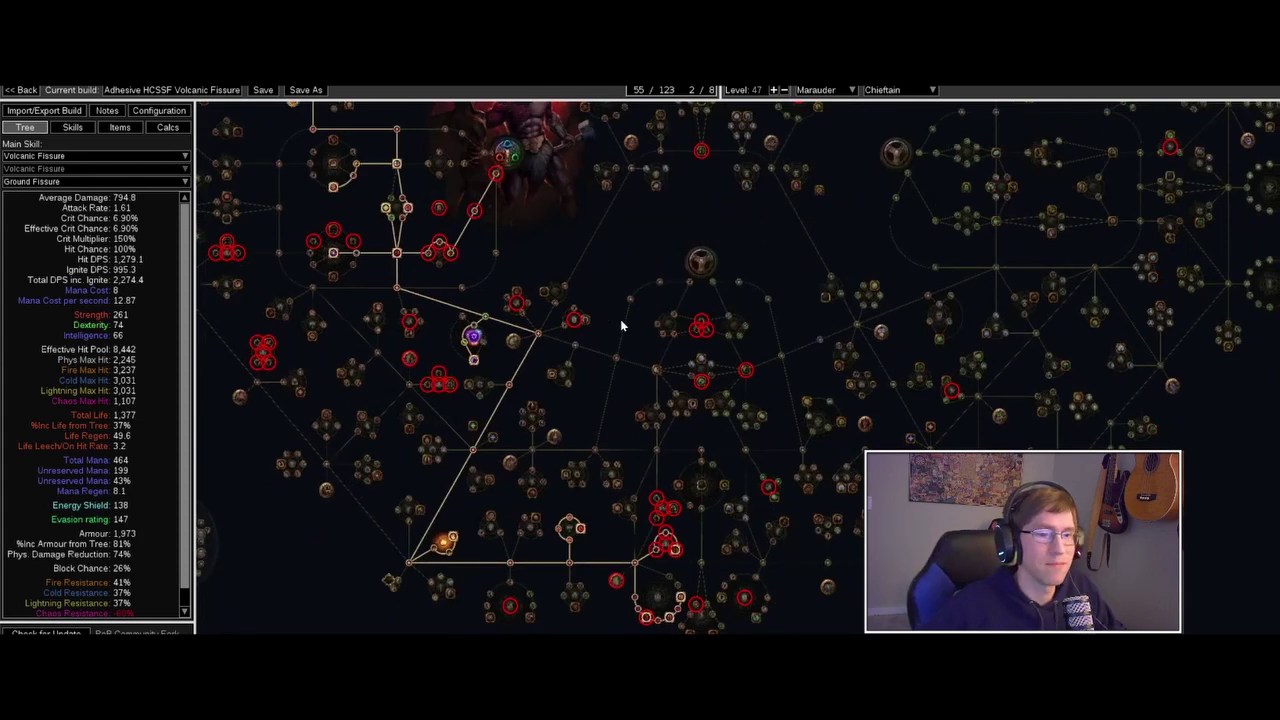
drag(608, 266, 637, 286)
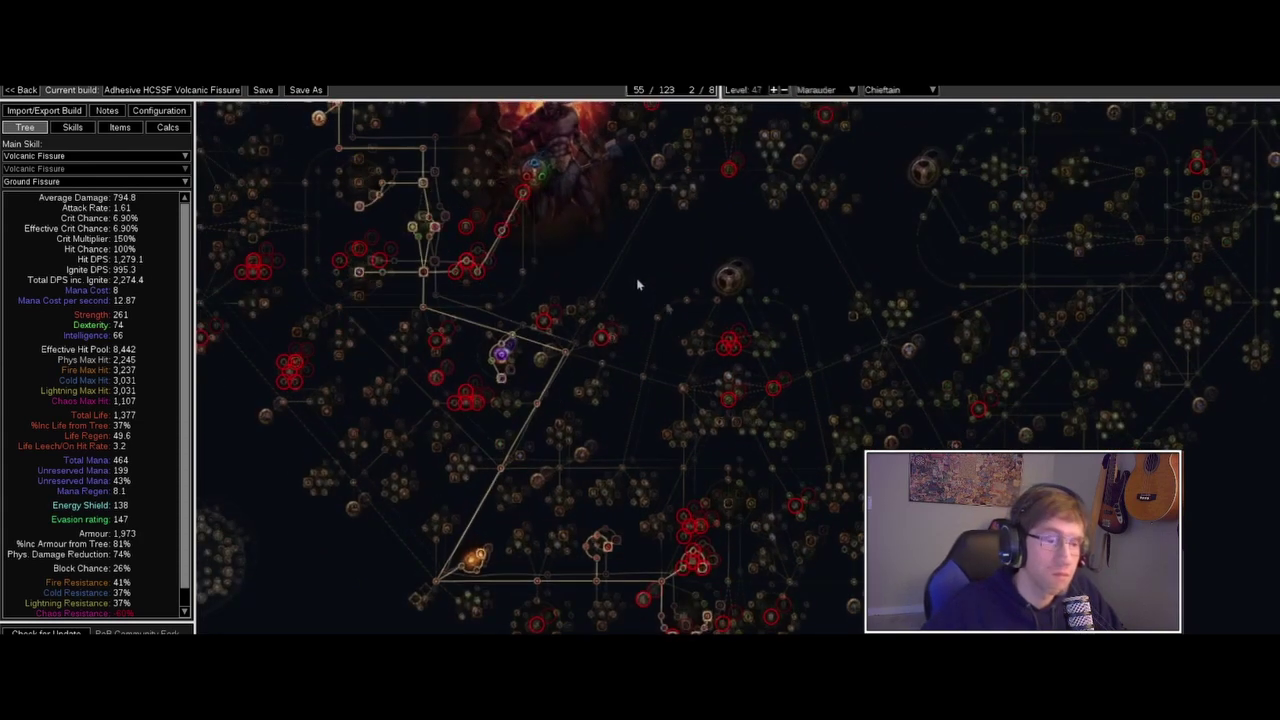